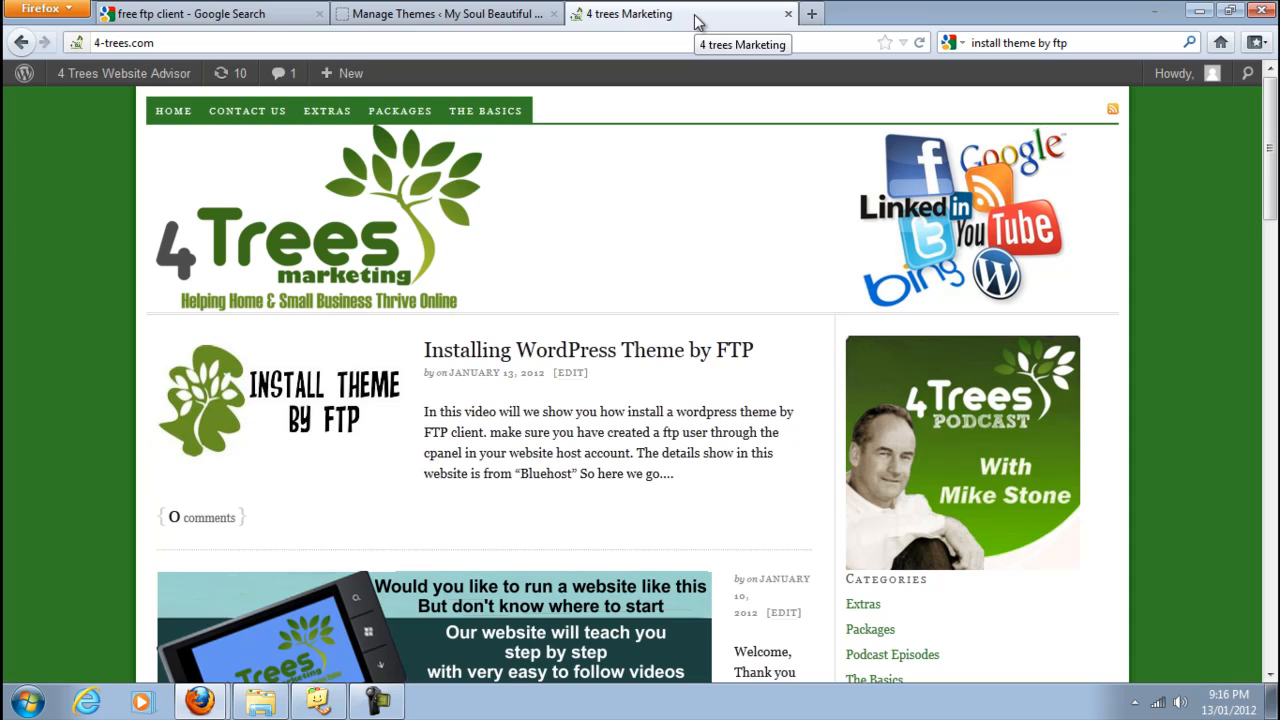
Look through the Google results for free FTP clients and check the programs listed on the computer.
left_click(212, 22)
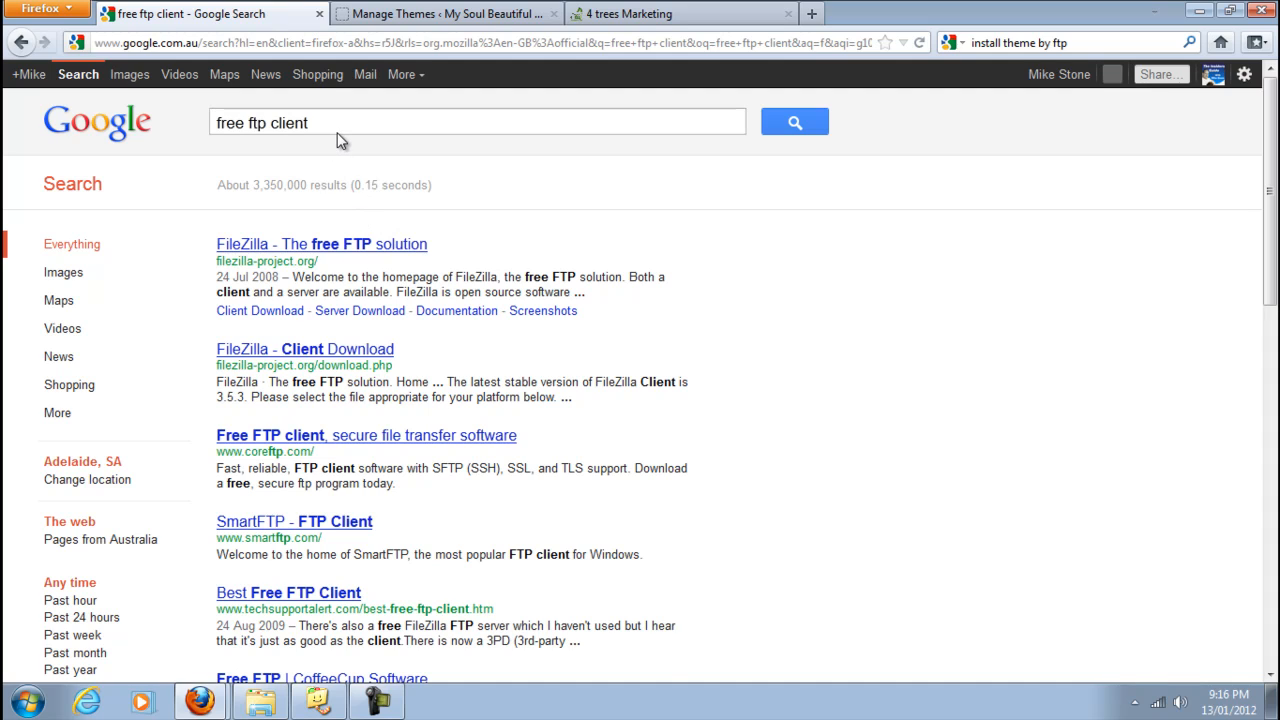
scroll(530, 380, "down", 4)
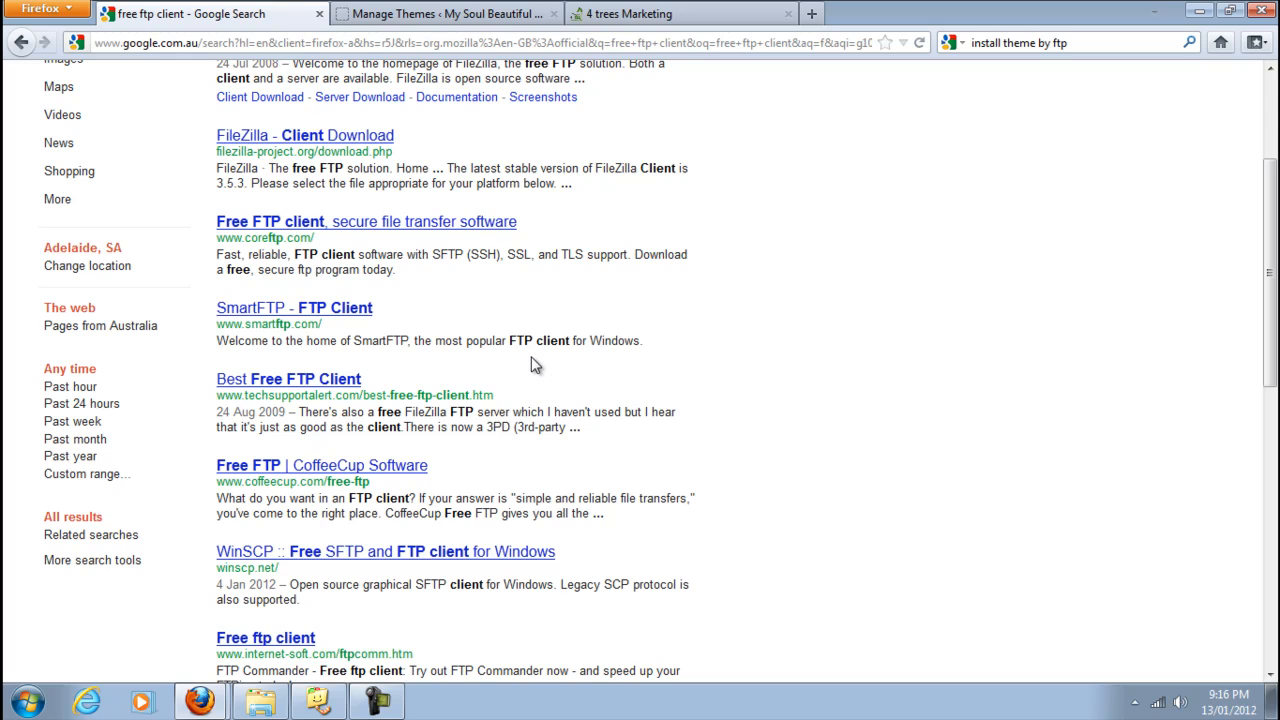
left_click(29, 706)
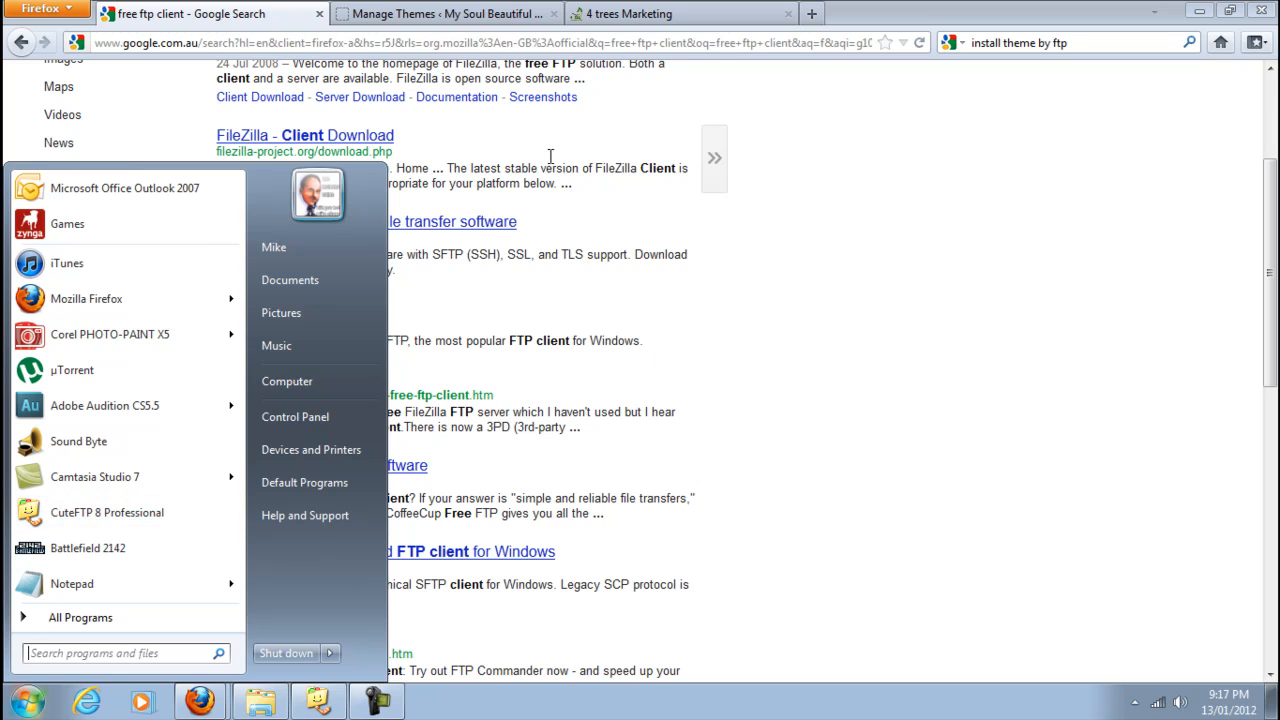
Review the current and available themes on the My Soul Beautiful Manage Themes page.
left_click(508, 14)
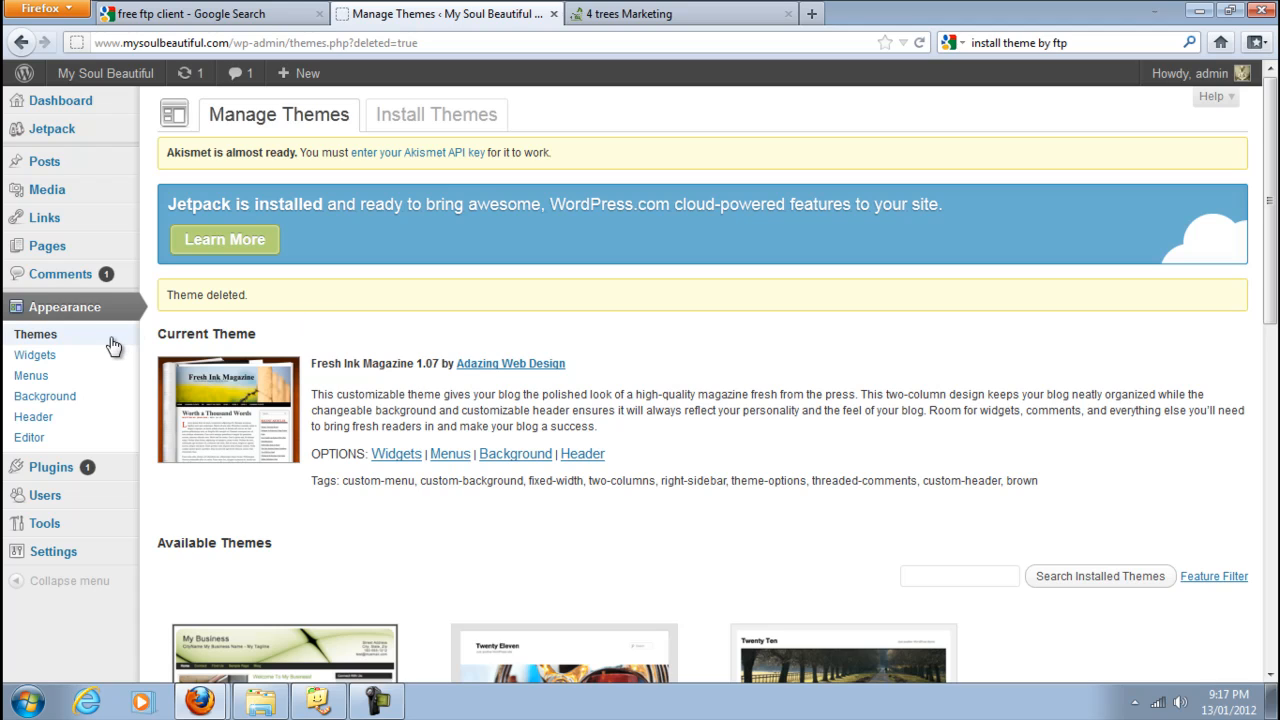
scroll(688, 436, "down", 4)
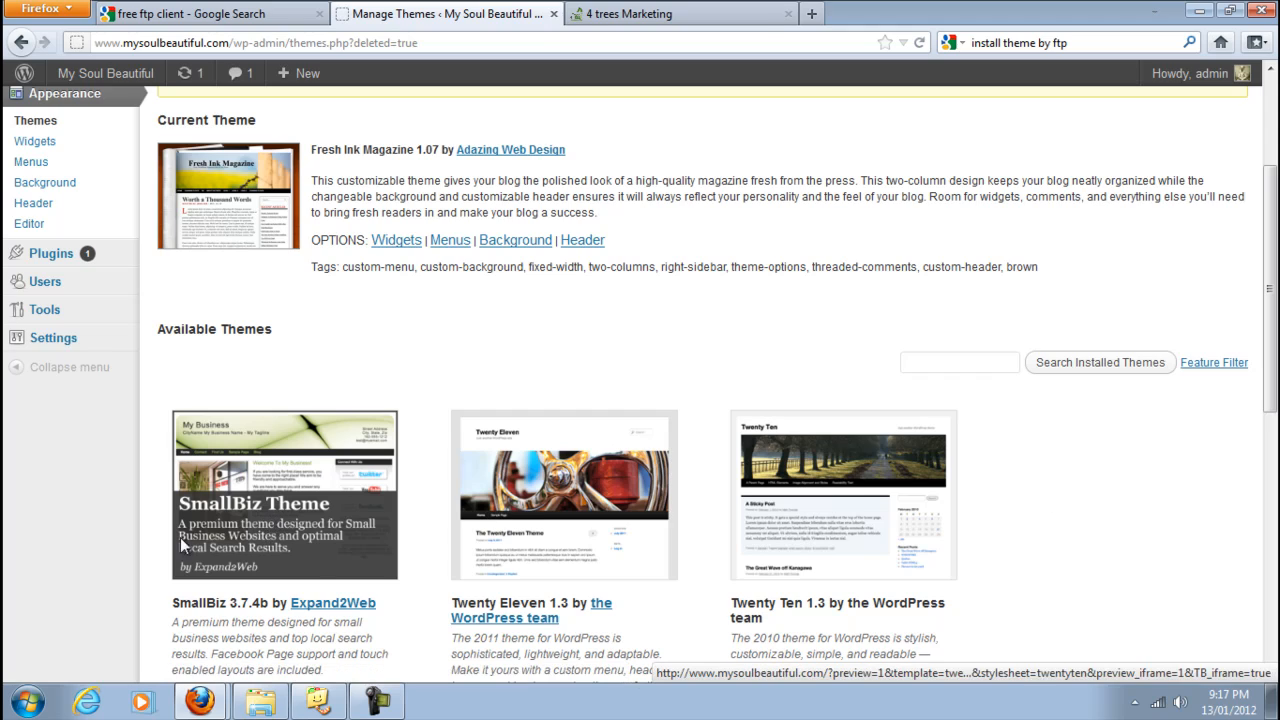
scroll(404, 459, "up", 2)
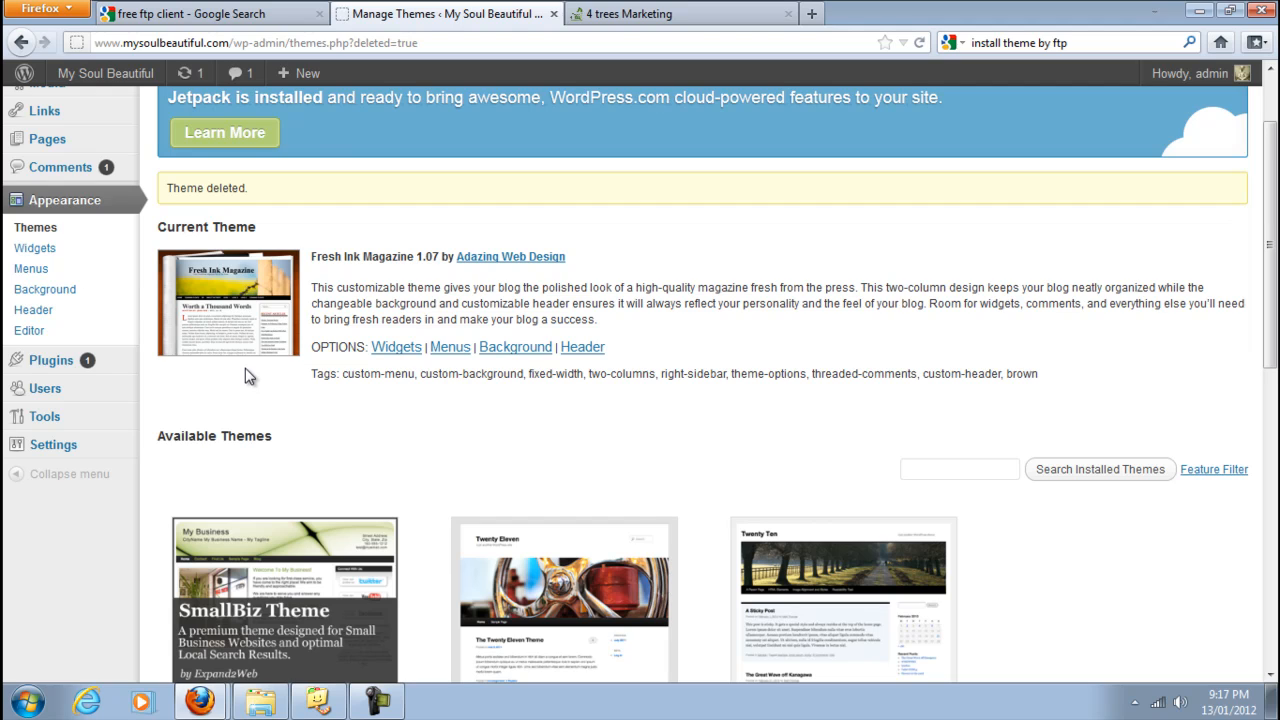
scroll(249, 376, "up", 2)
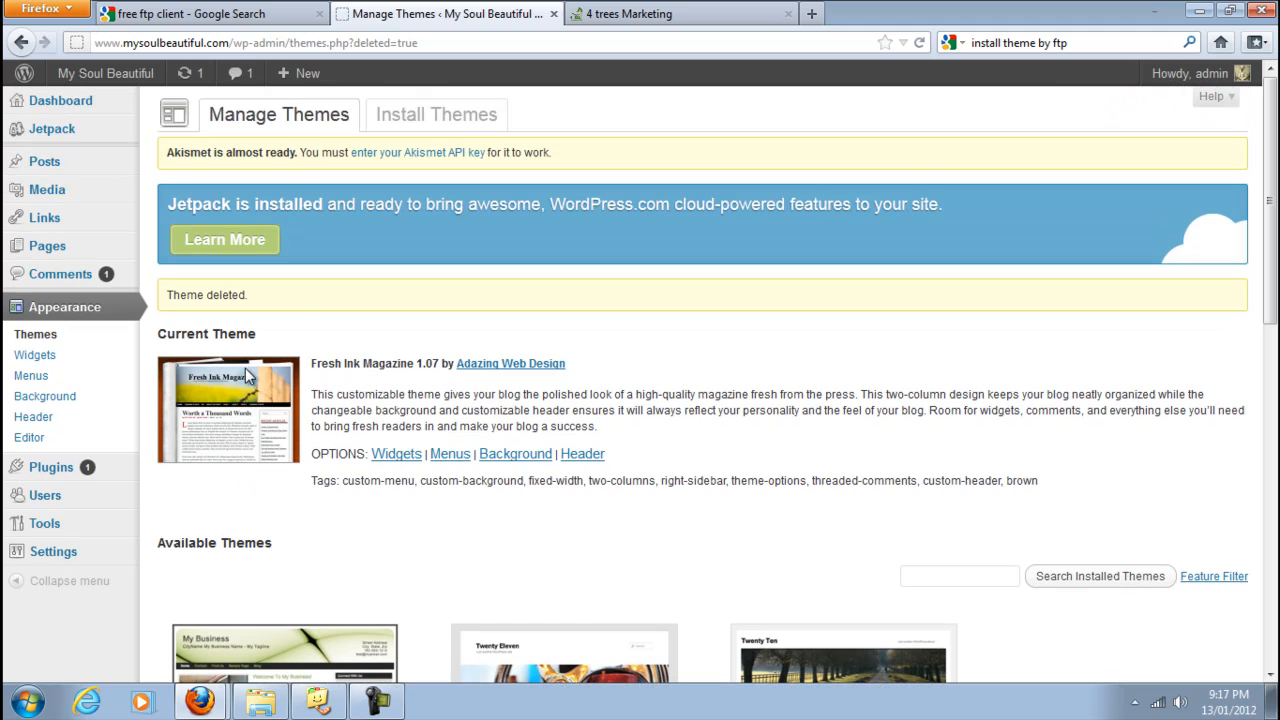
Search for installable themes with the features Blue, Two Columns, Right Sidebar and Custom Header, and look over the matches.
left_click(420, 117)
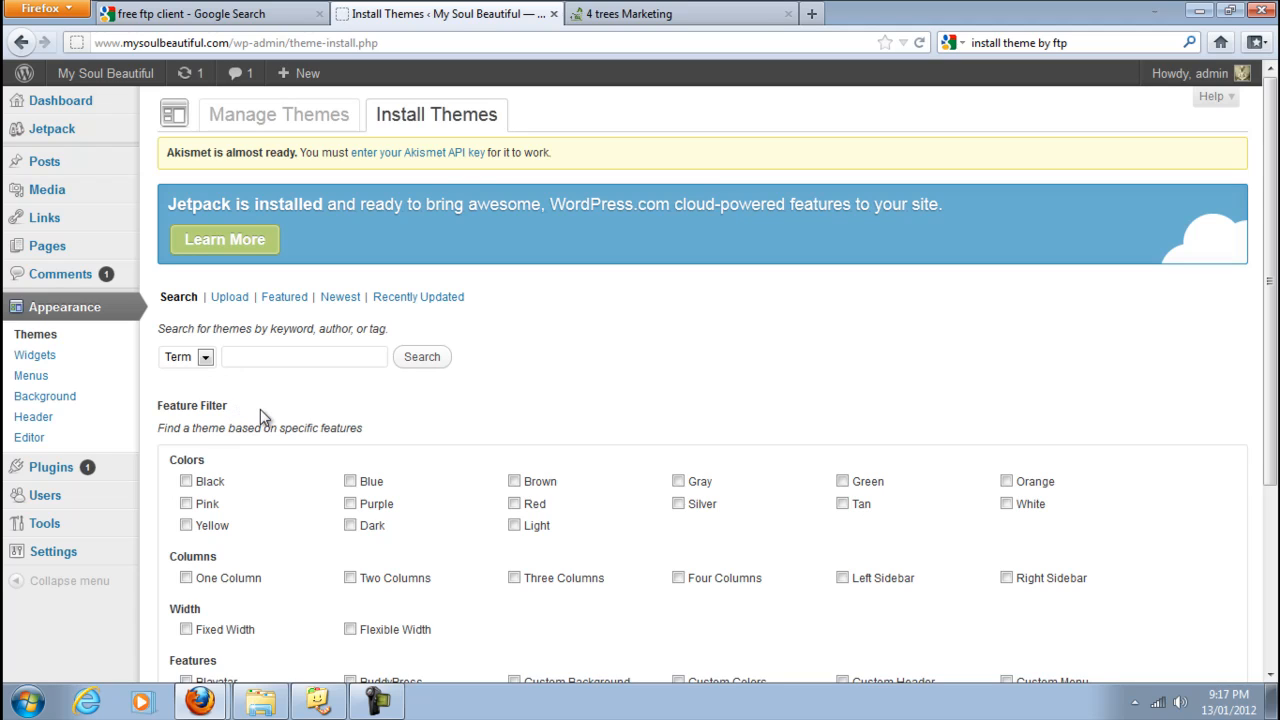
scroll(342, 410, "down", 2)
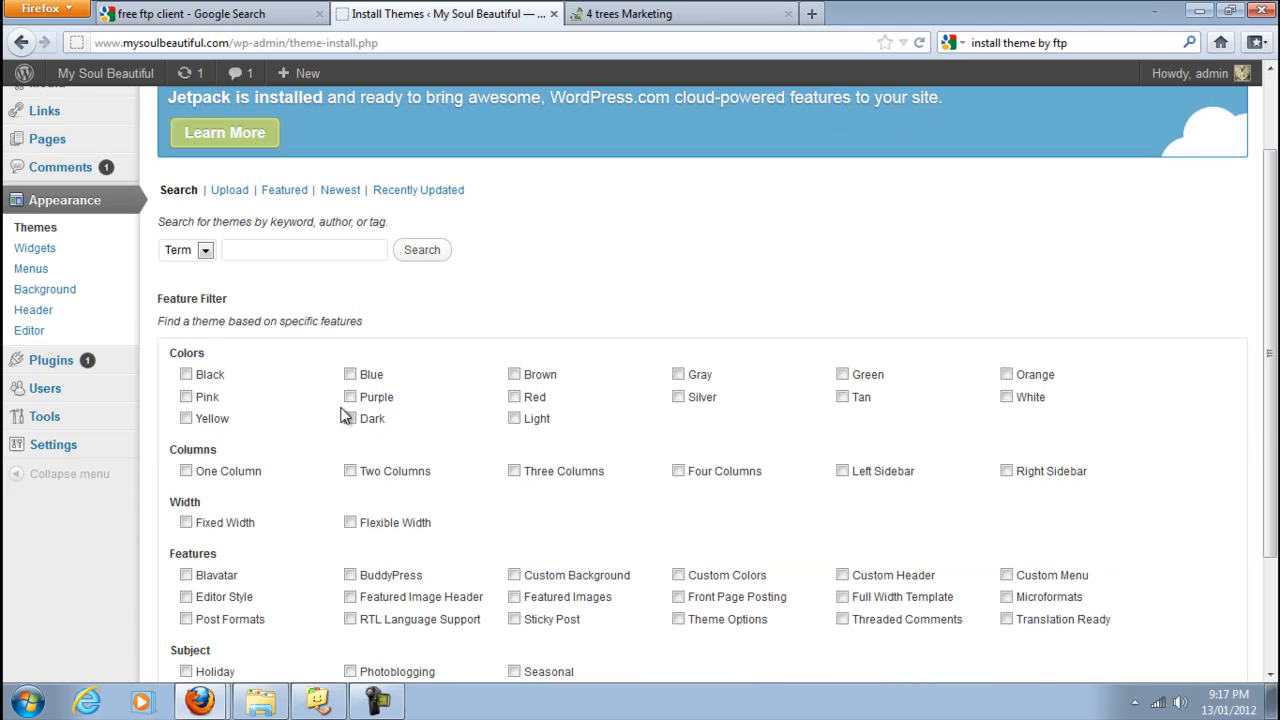
scroll(342, 416, "down", 2)
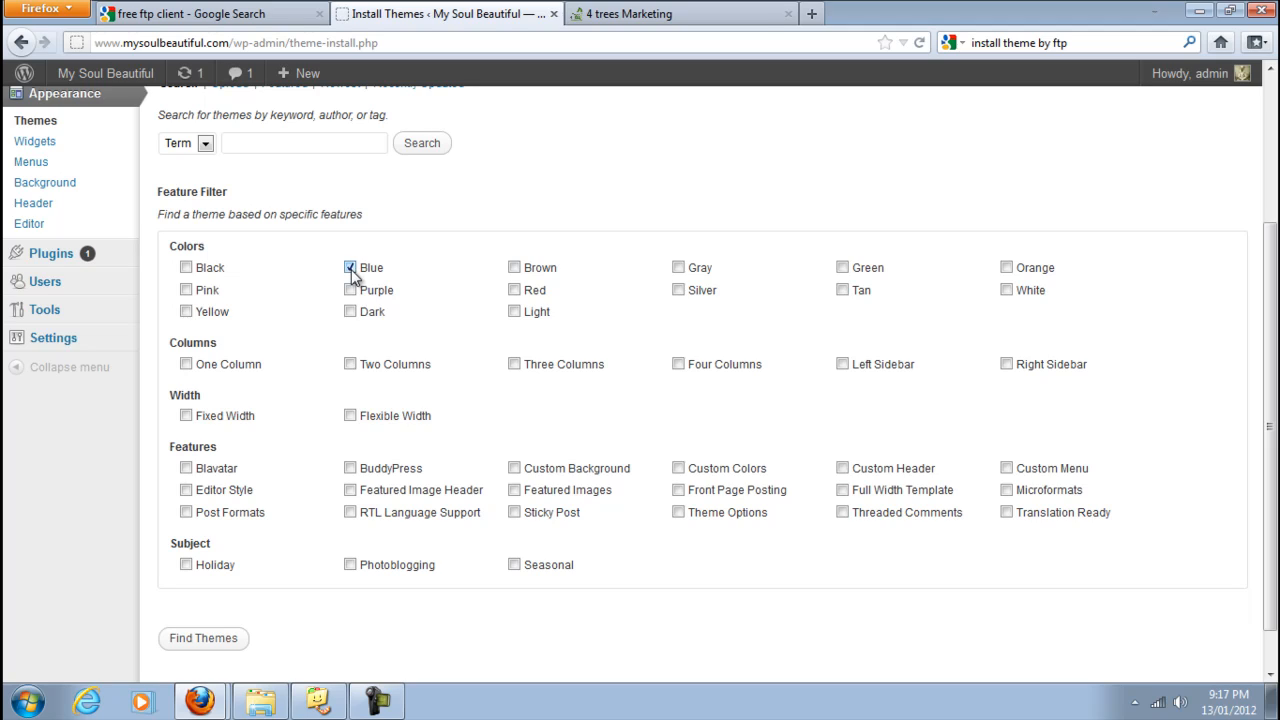
left_click(351, 368)
left_click(842, 469)
left_click(208, 640)
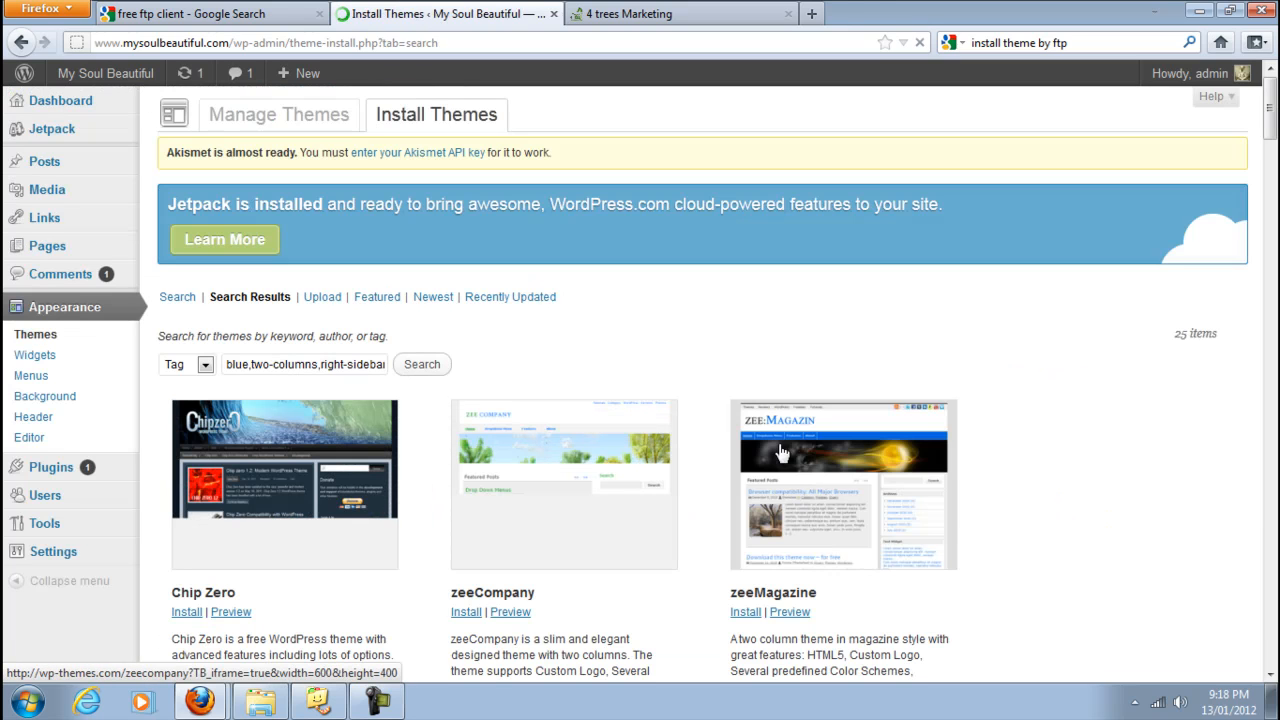
scroll(688, 390, "down", 2)
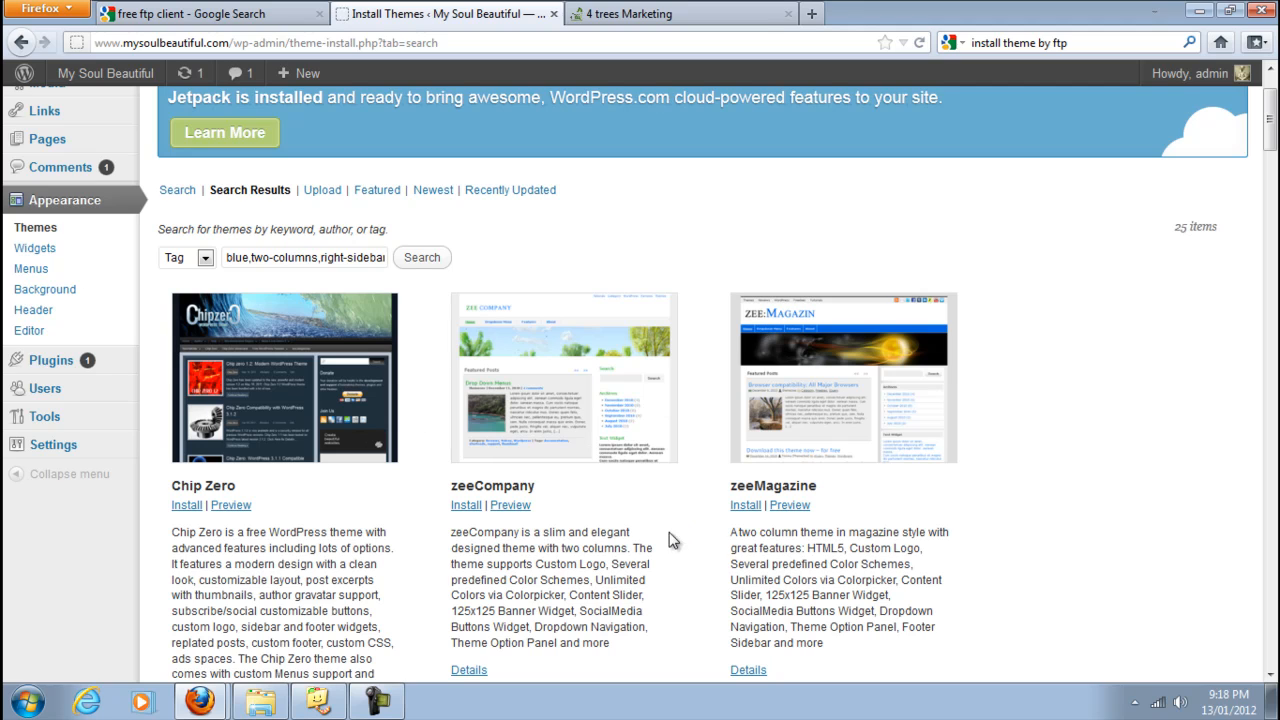
Switch to CuteFTP, connect to ftp.mysoulbeautiful.com and open the remote /wp-content/themes folder.
left_click(330, 706)
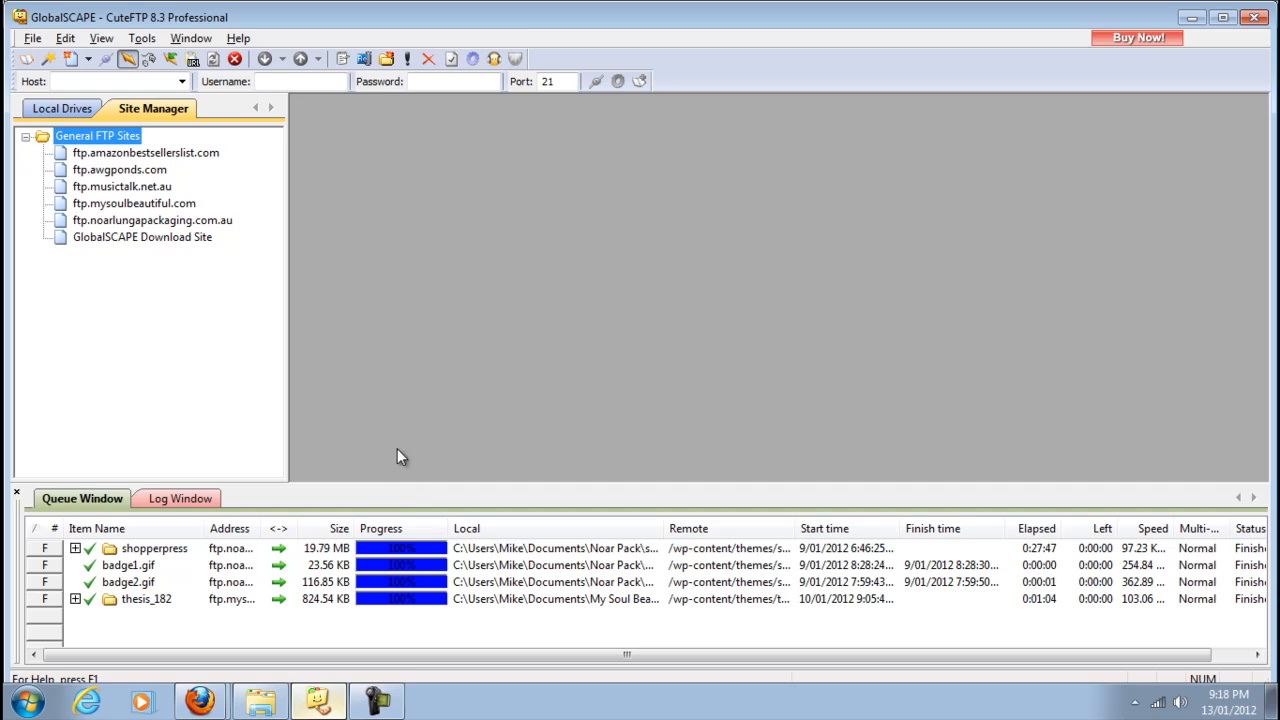
left_click(178, 207)
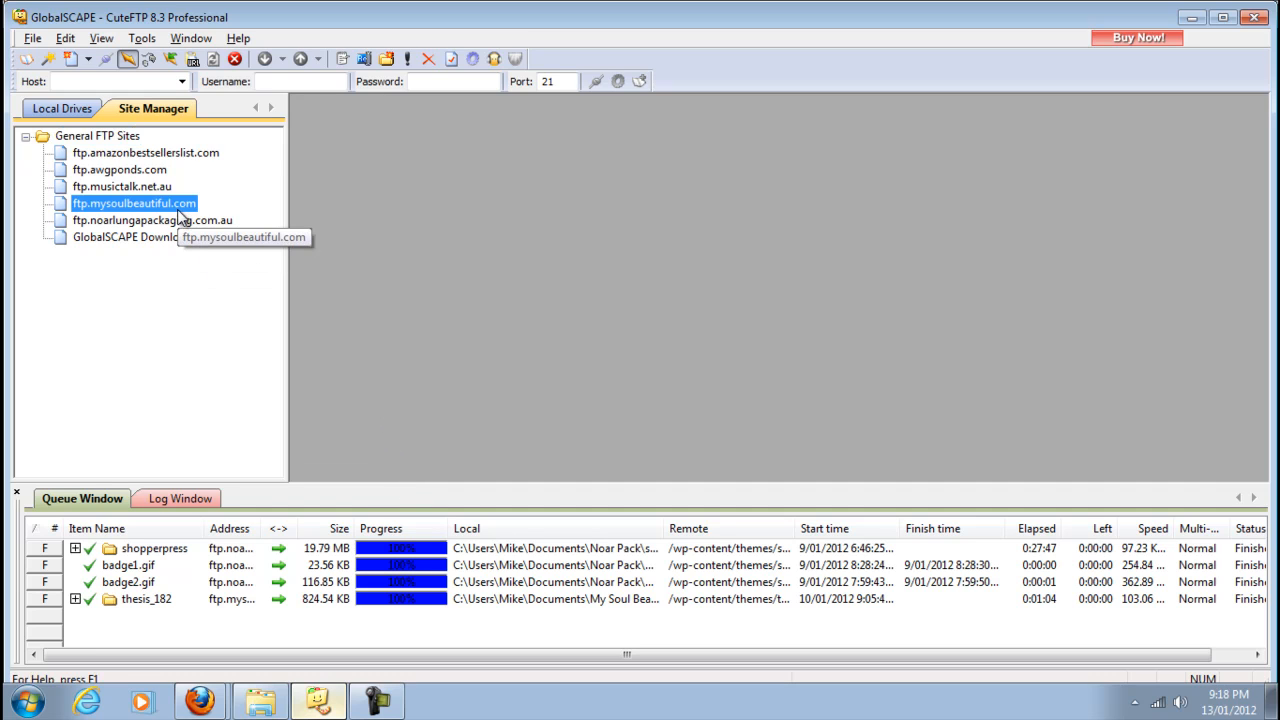
double_click(180, 213)
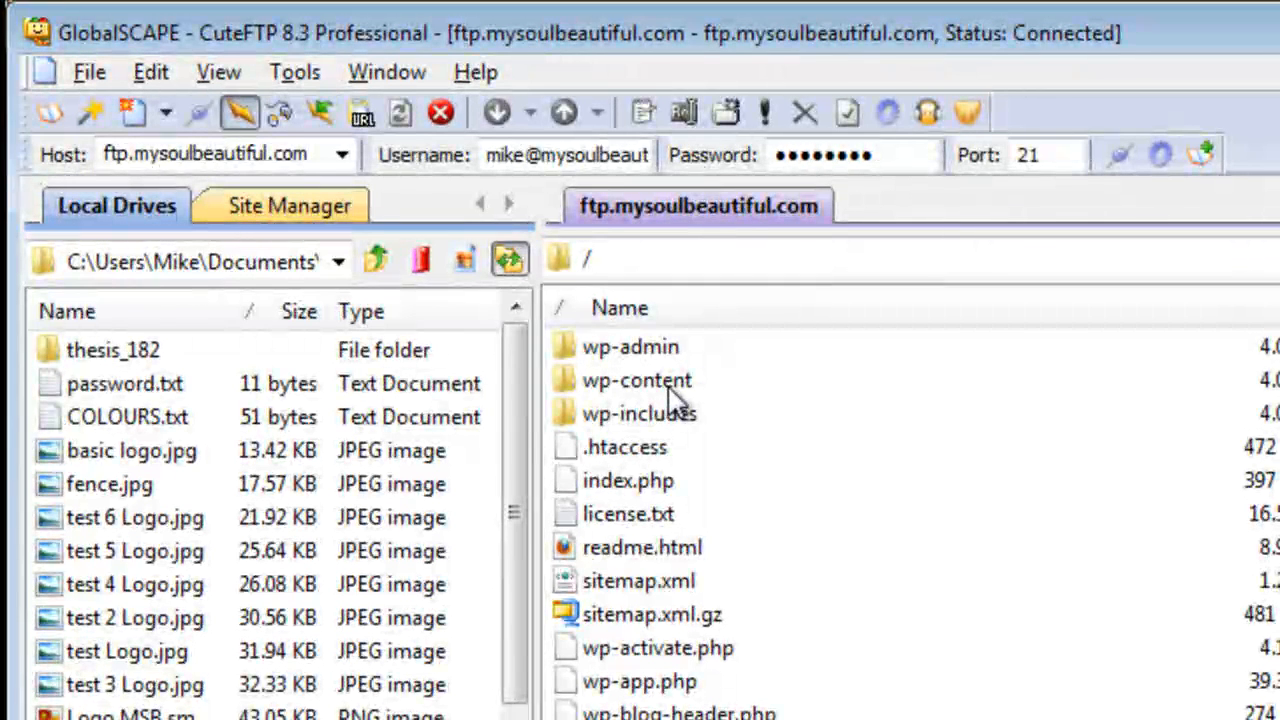
double_click(665, 382)
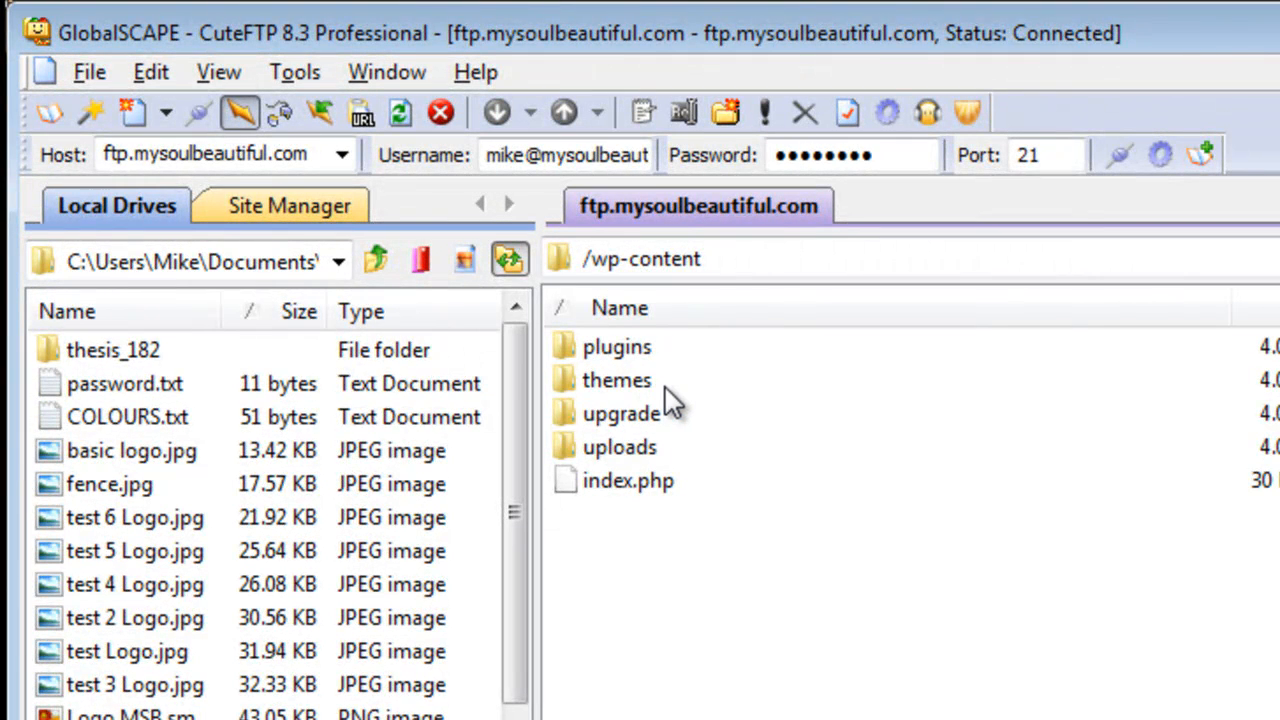
left_click(628, 384)
double_click(625, 382)
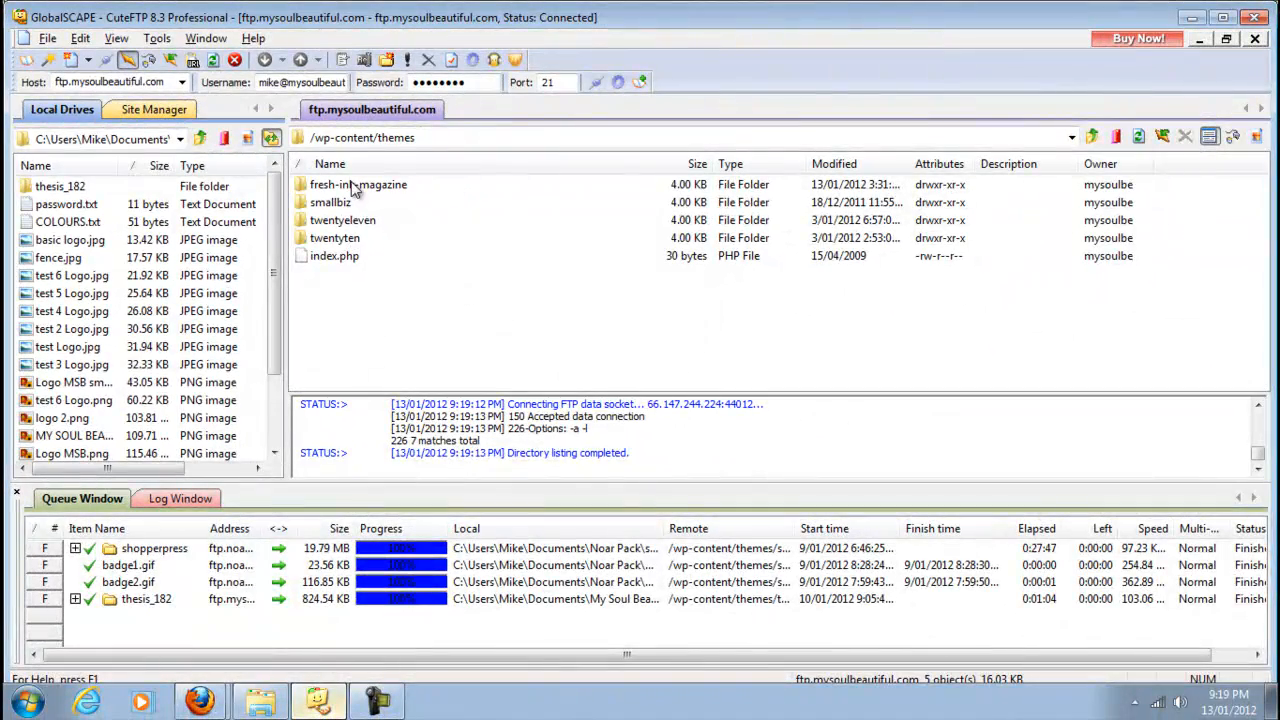
Switch back to Firefox and check the site's installed themes against the remote theme folders on the Manage Themes page.
left_click(199, 703)
left_click(184, 625)
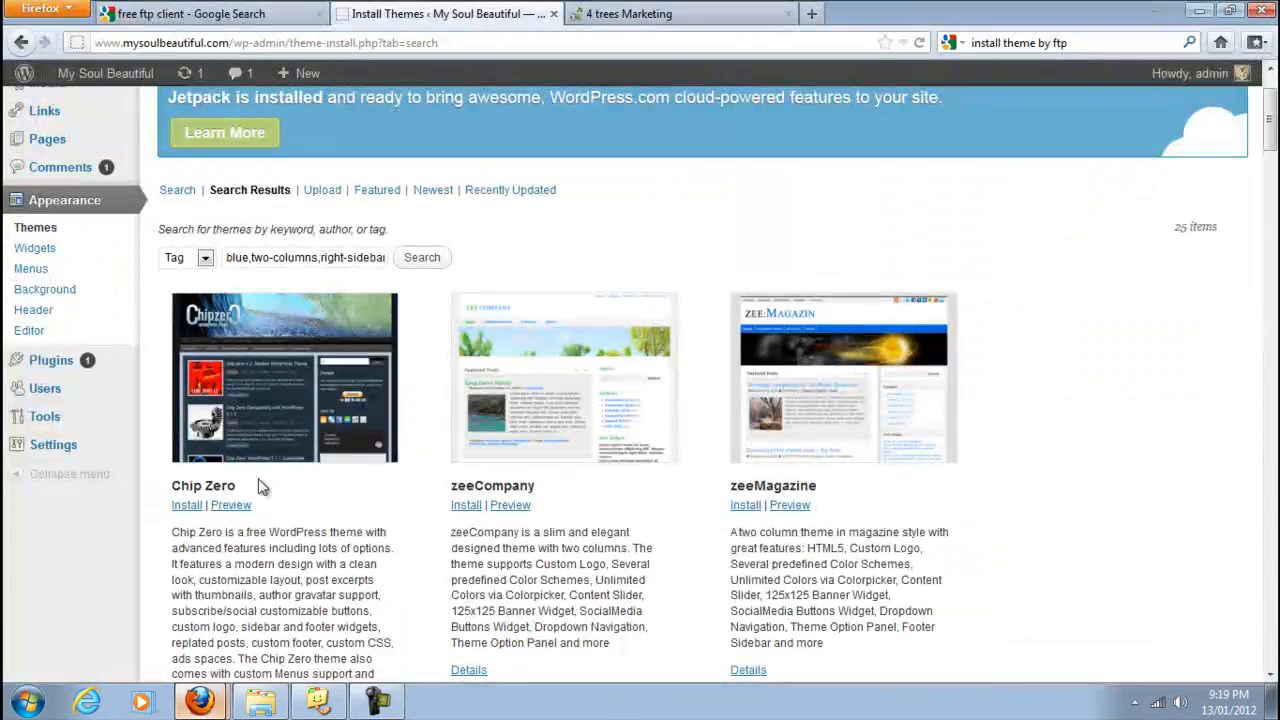
scroll(328, 316, "up", 2)
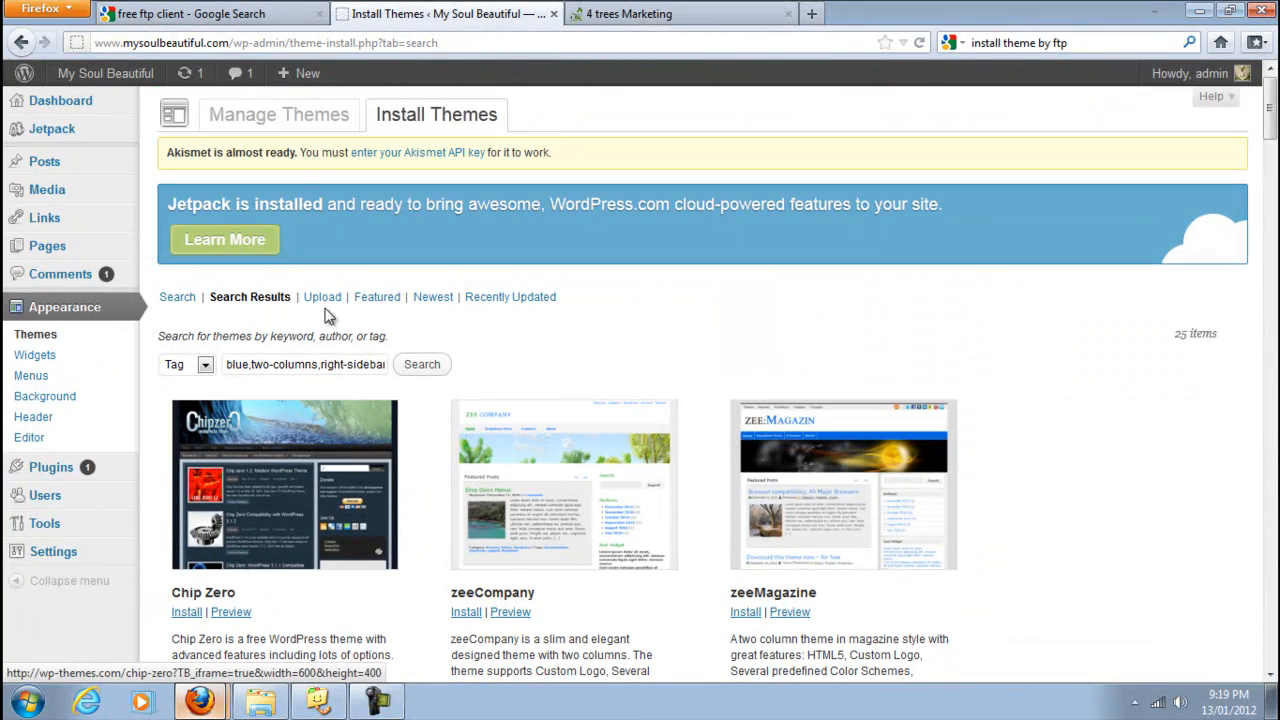
left_click(287, 117)
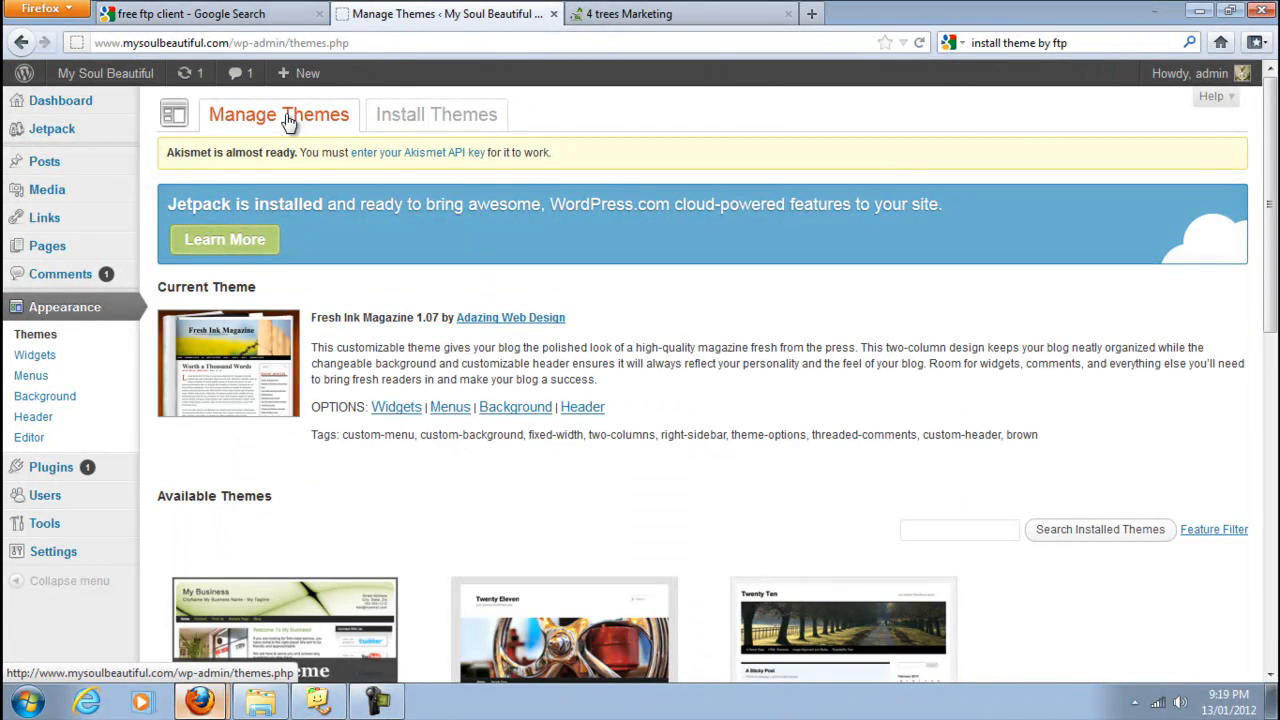
scroll(388, 360, "down", 2)
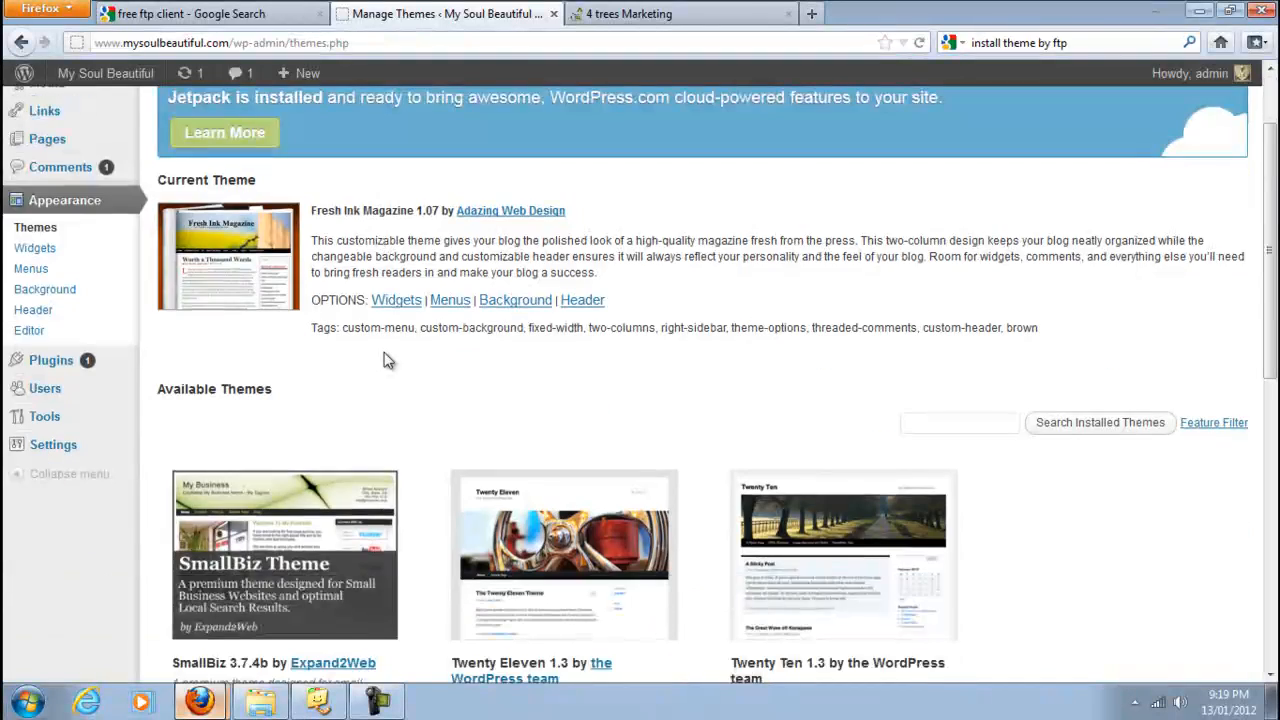
scroll(394, 457, "down", 6)
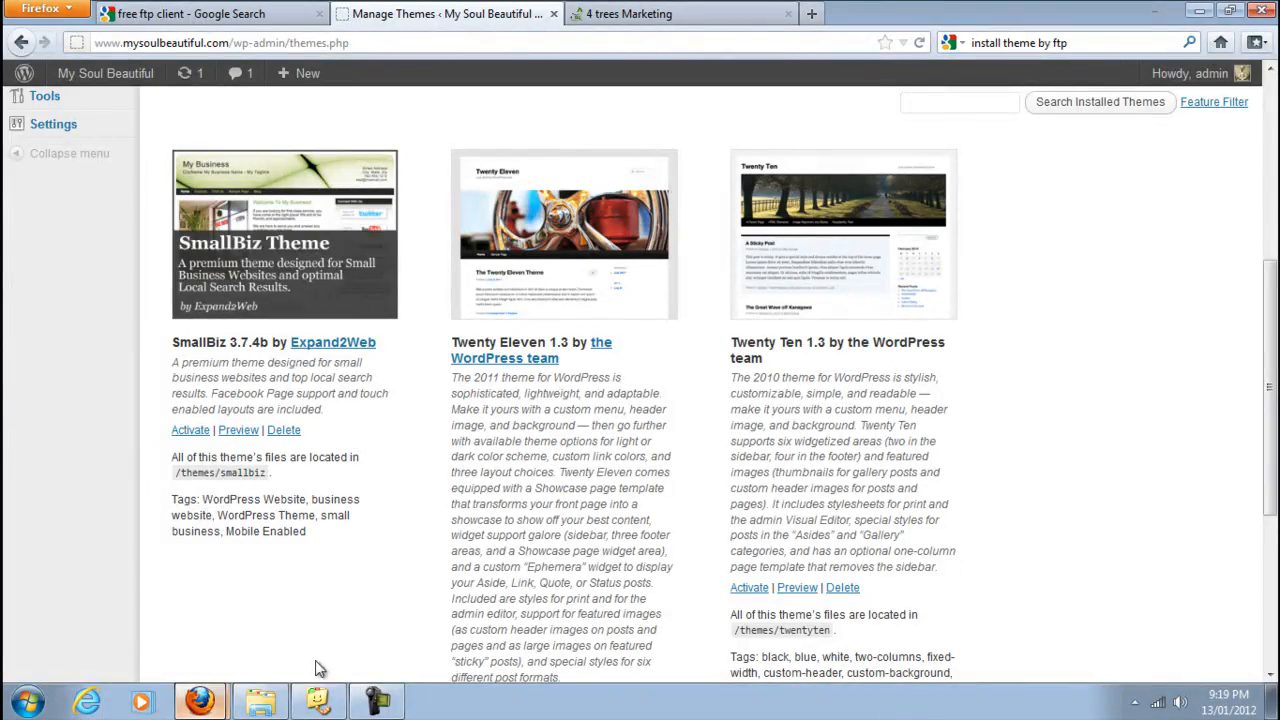
Return to CuteFTP and upload the local thesis_182 folder into the remote /wp-content/themes folder.
left_click(318, 700)
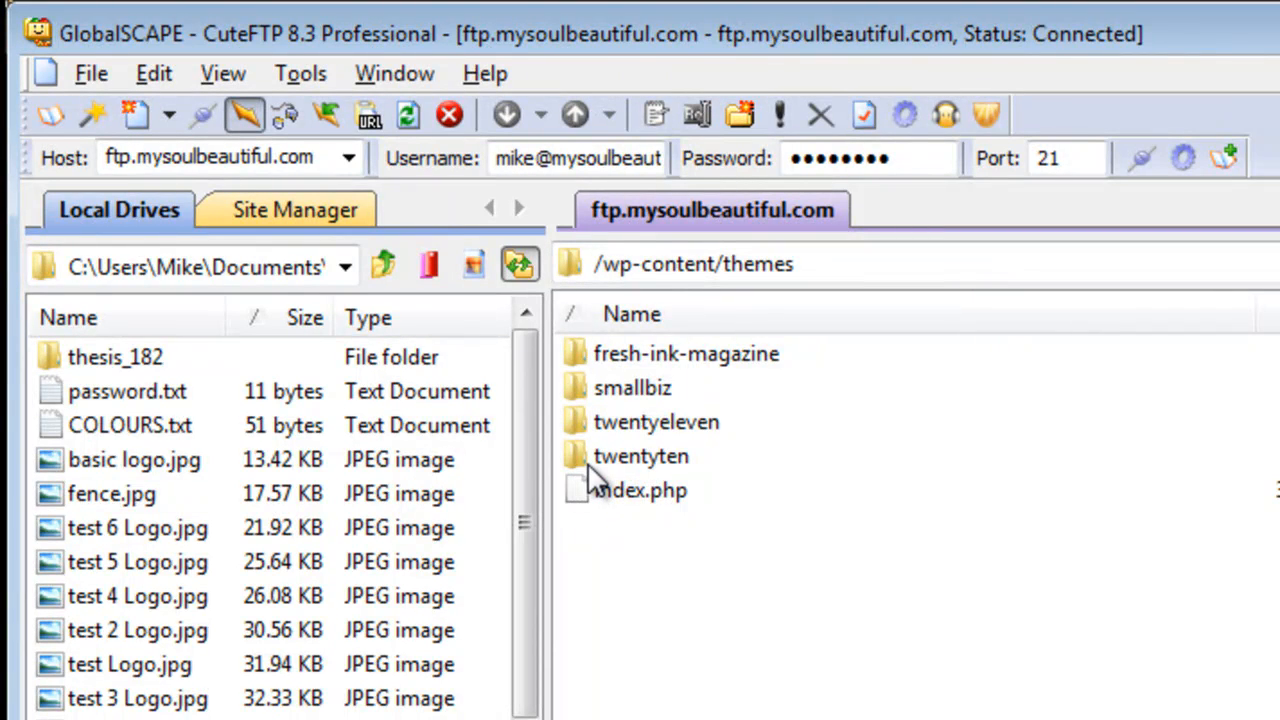
left_click(142, 364)
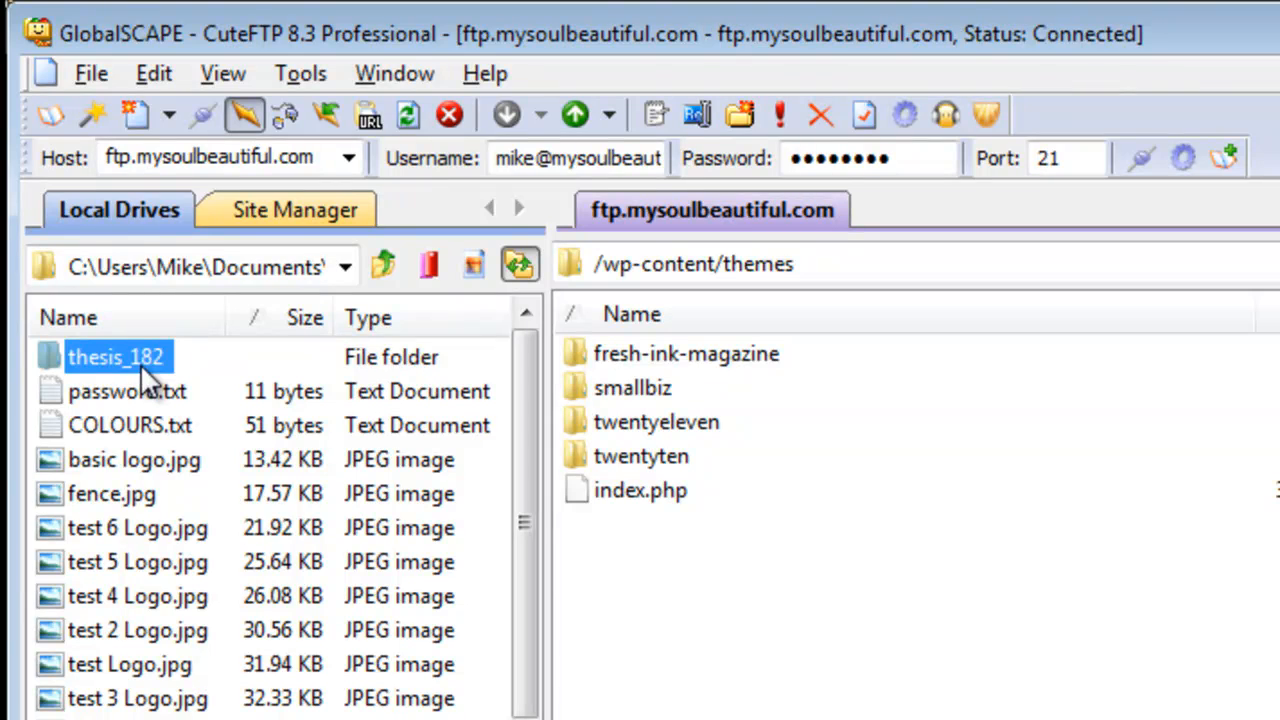
right_click(140, 364)
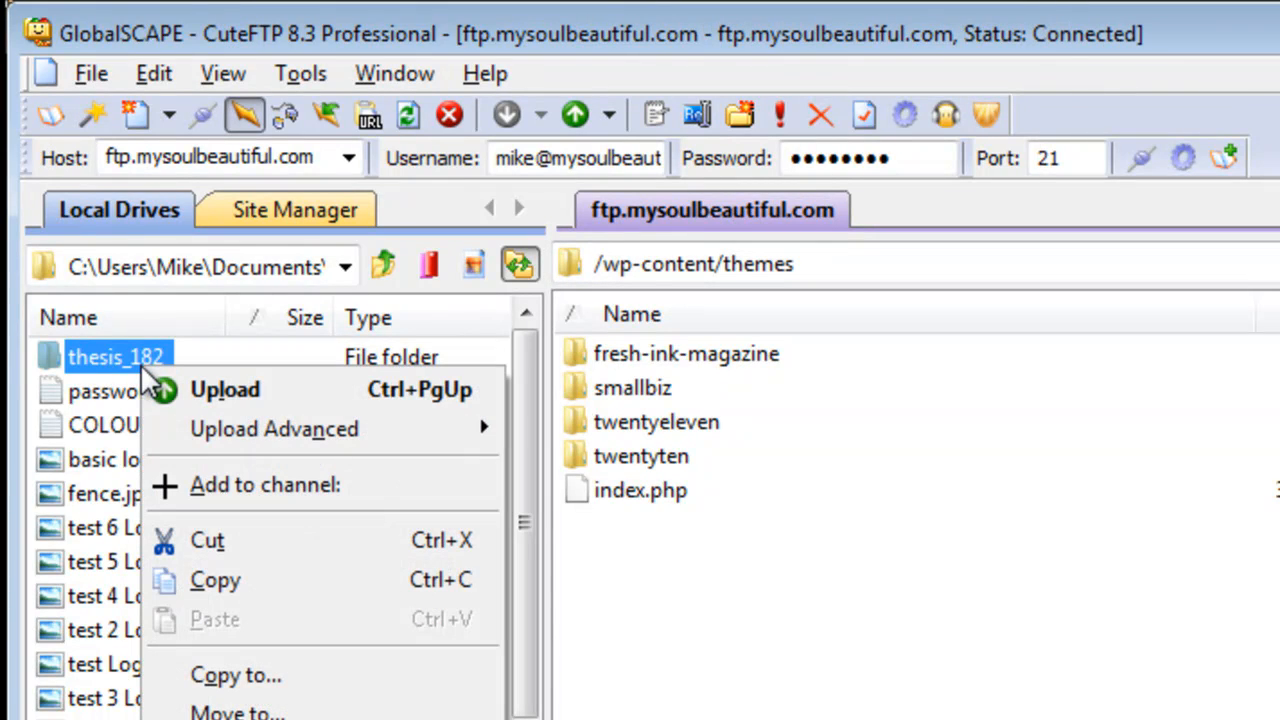
left_click(248, 394)
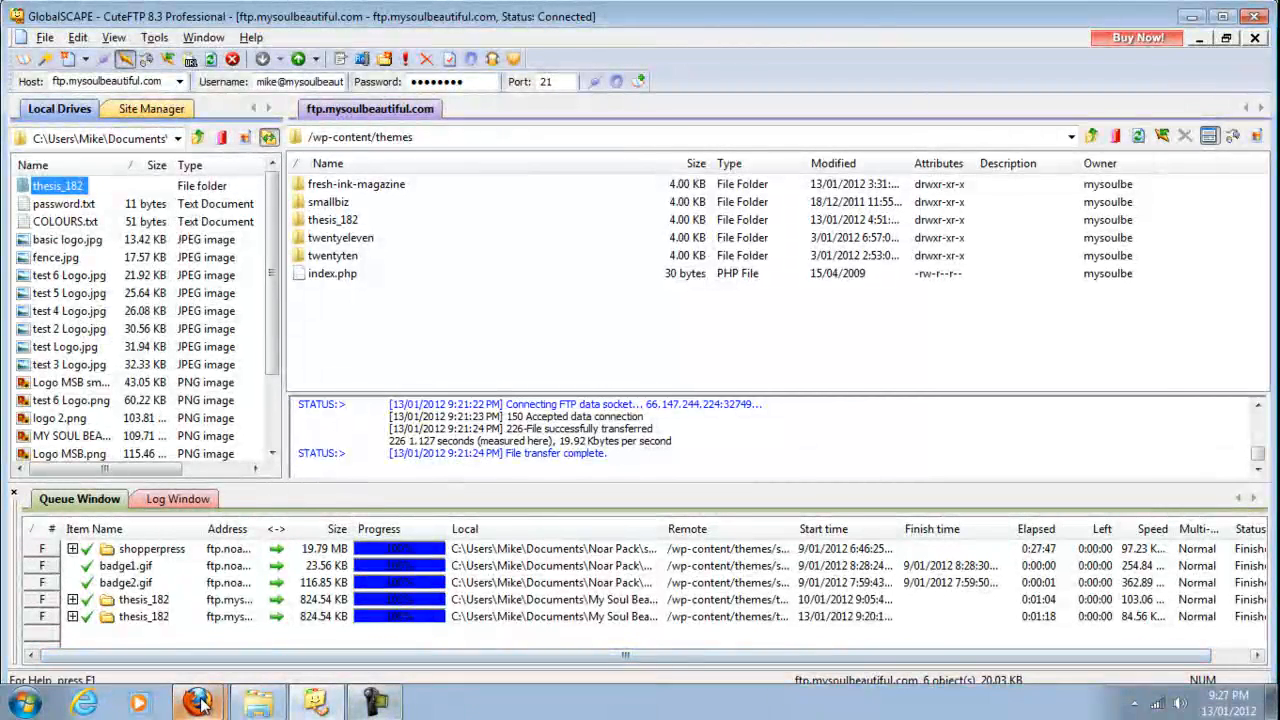
Switch to Firefox, look through the Manage Themes page and refresh it.
mouse_move(200, 703)
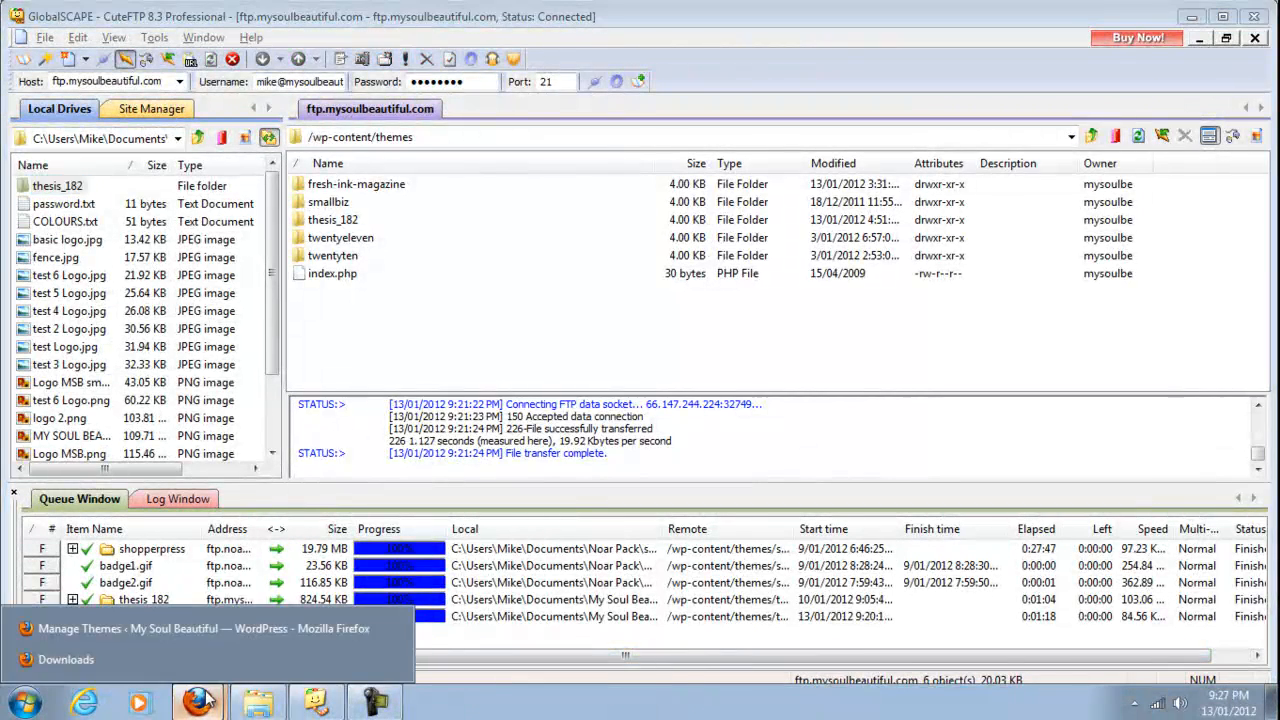
left_click(233, 624)
scroll(770, 380, "up", 2)
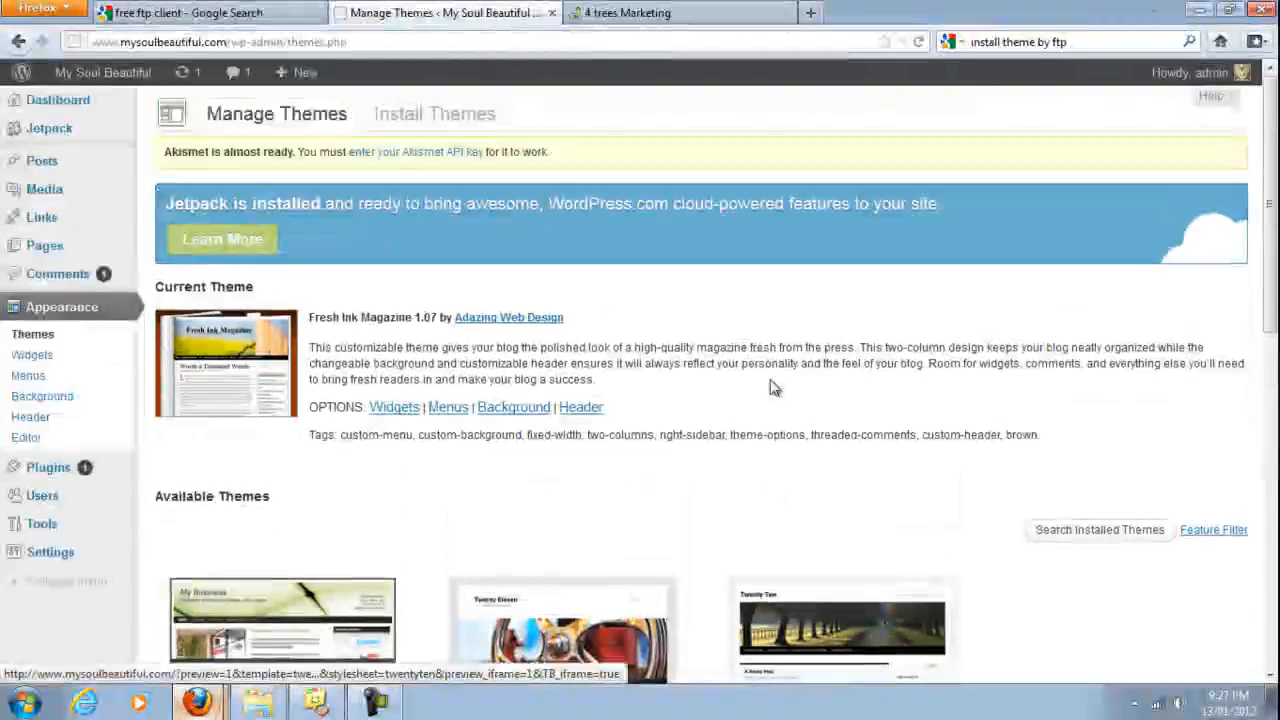
scroll(770, 380, "down", 5)
scroll(770, 380, "down", 3)
scroll(770, 380, "up", 8)
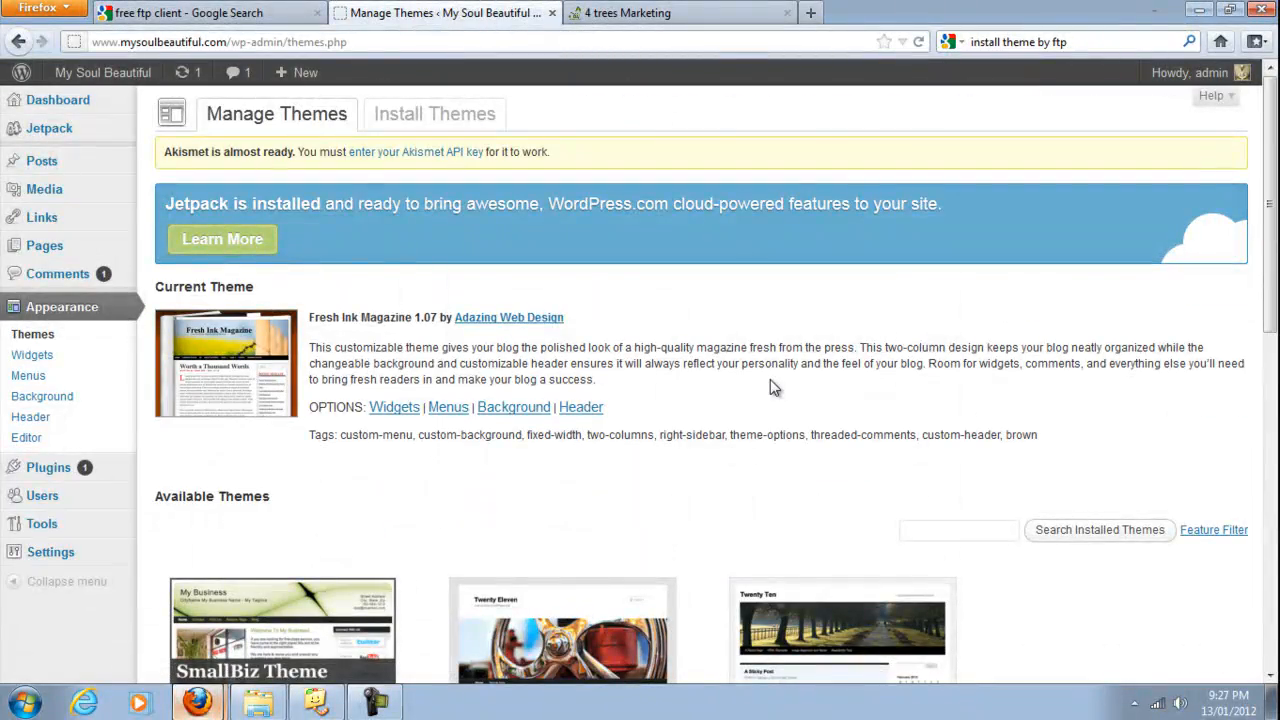
key("F5")
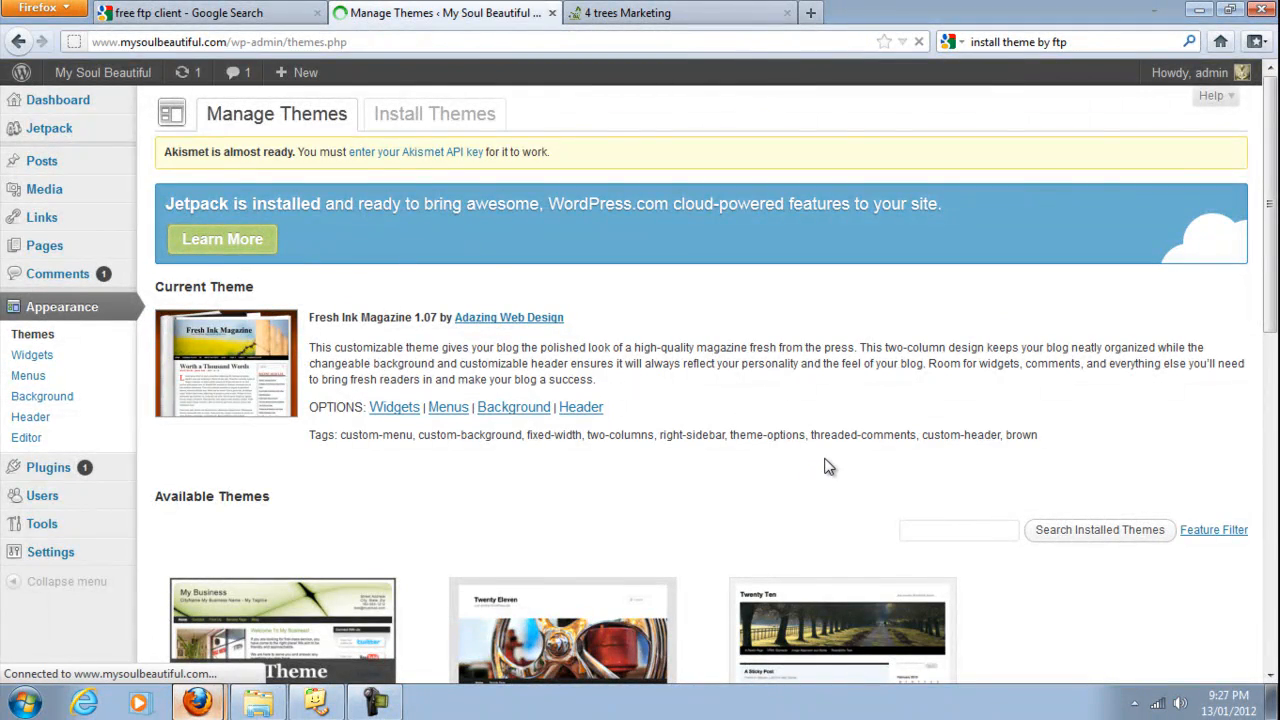
Activate the Thesis 1.8.2 theme from the available themes.
scroll(825, 465, "down", 5)
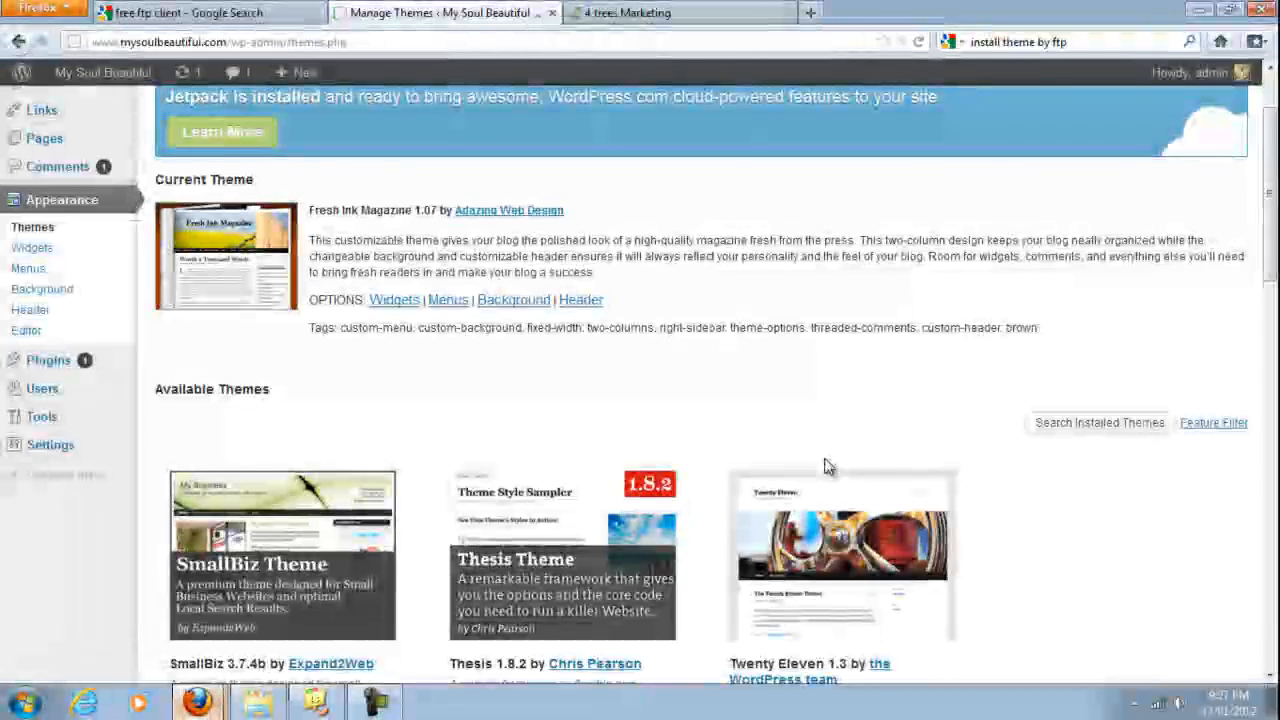
scroll(825, 465, "down", 4)
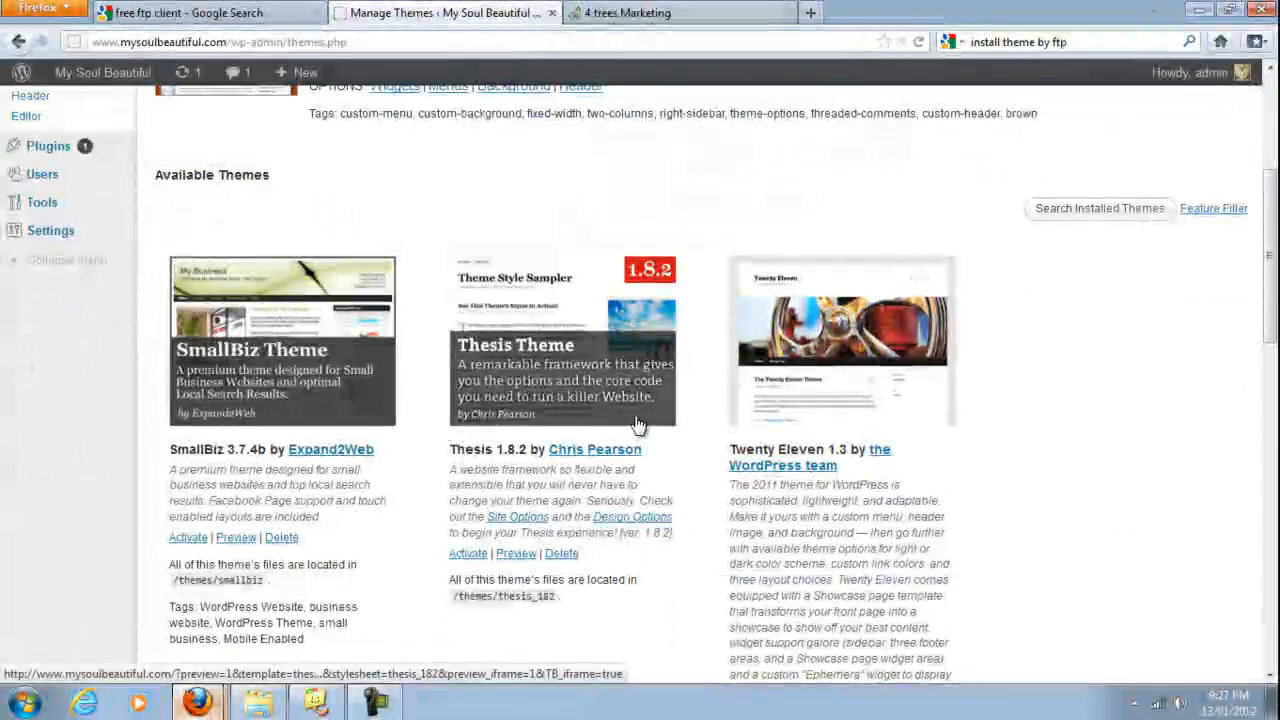
scroll(636, 417, "up", 3)
scroll(636, 414, "down", 3)
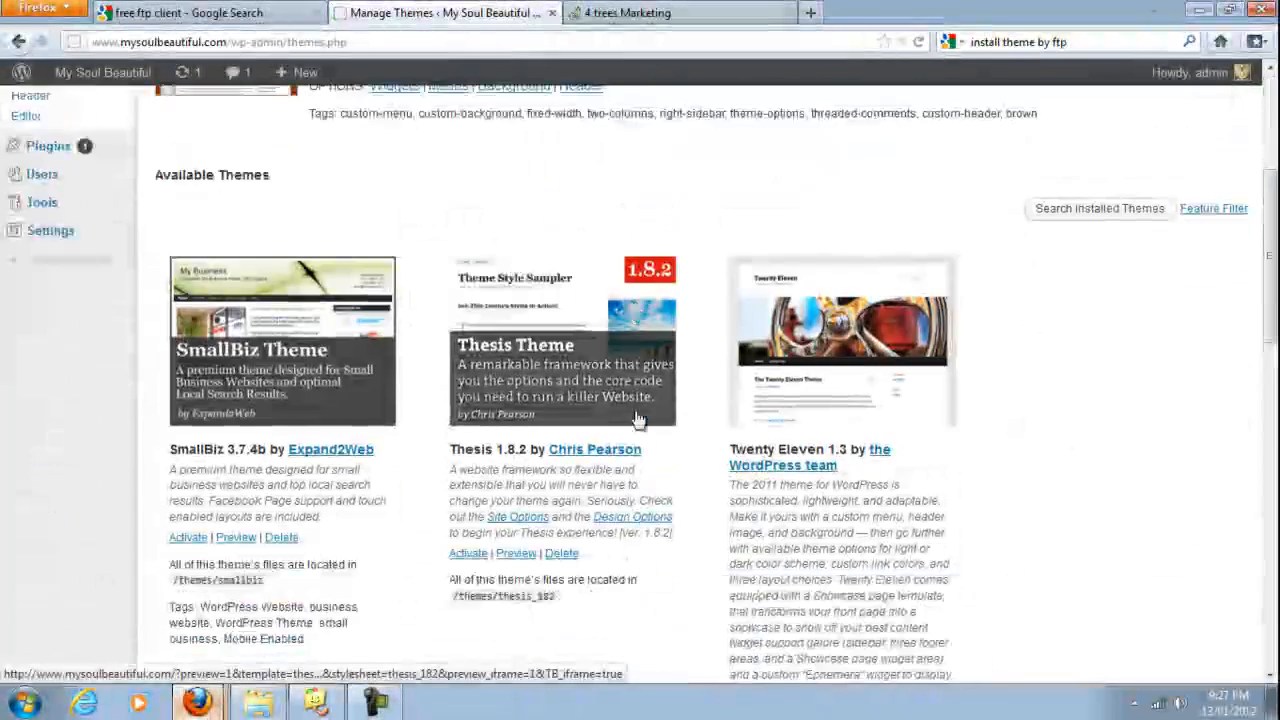
scroll(636, 417, "down", 2)
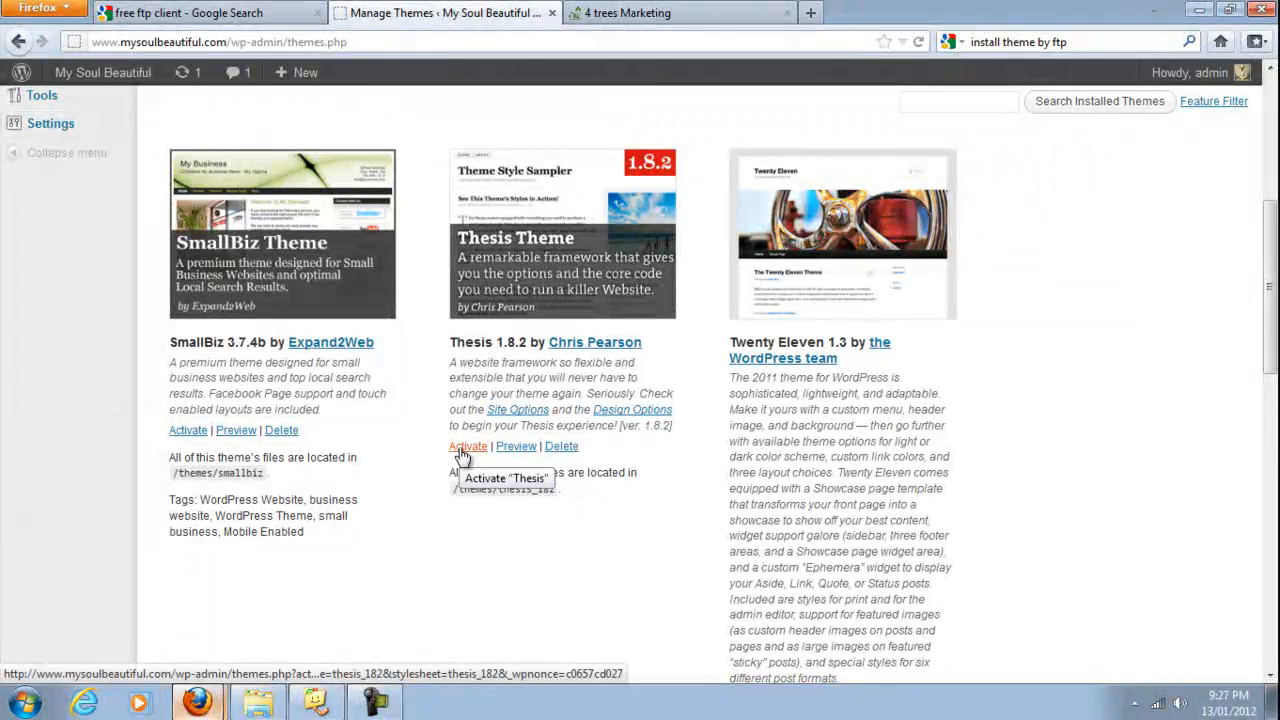
left_click(461, 447)
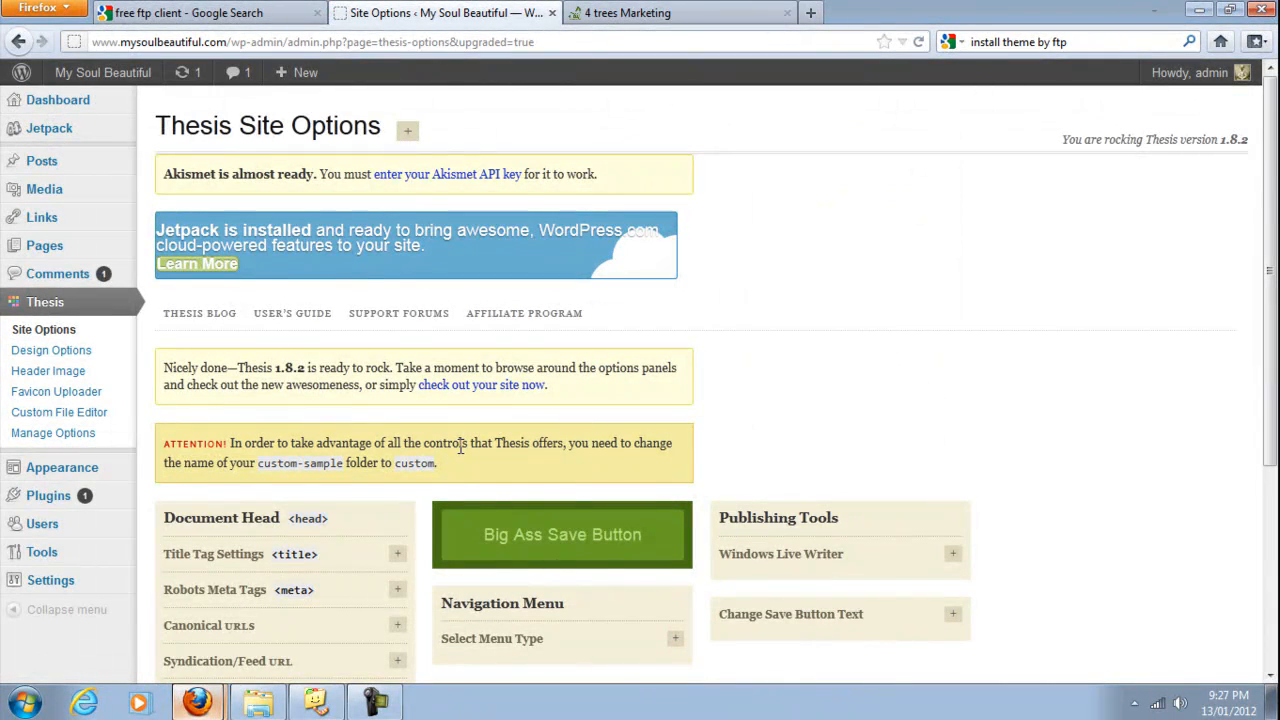
Visit the live My Soul Beautiful site and examine its home page with the Thesis theme applied.
scroll(460, 446, "down", 3)
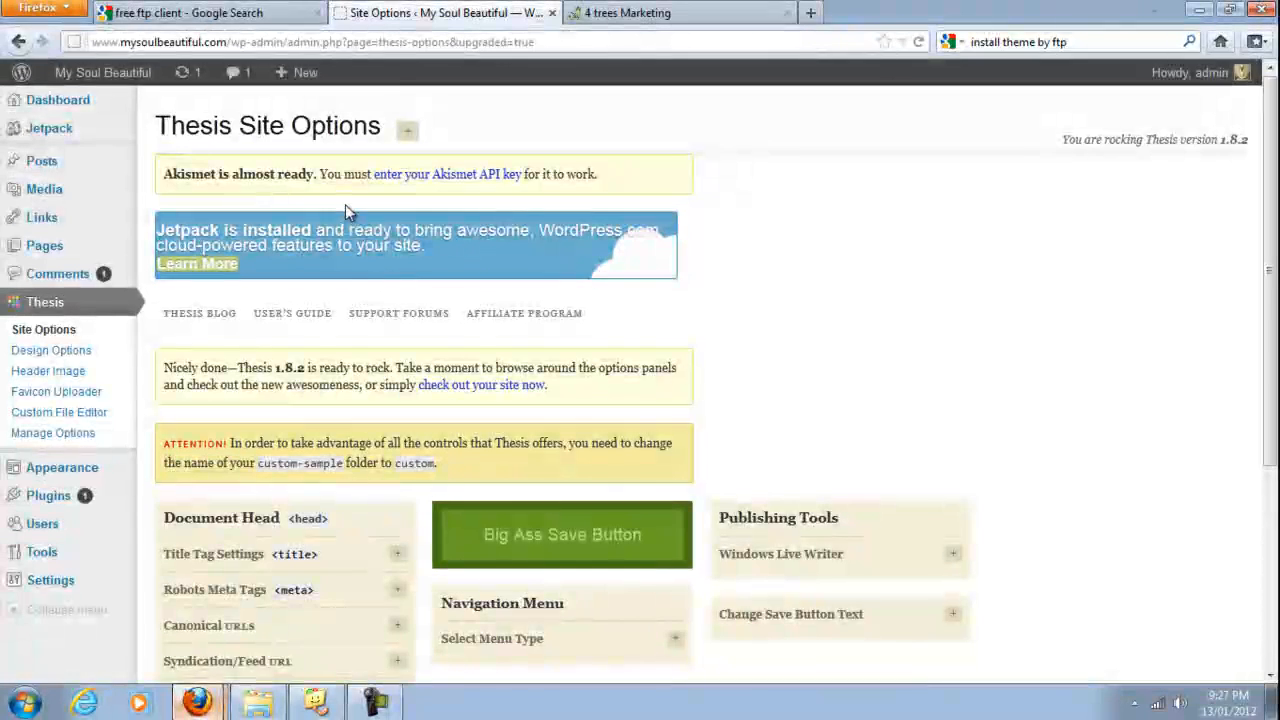
mouse_move(100, 72)
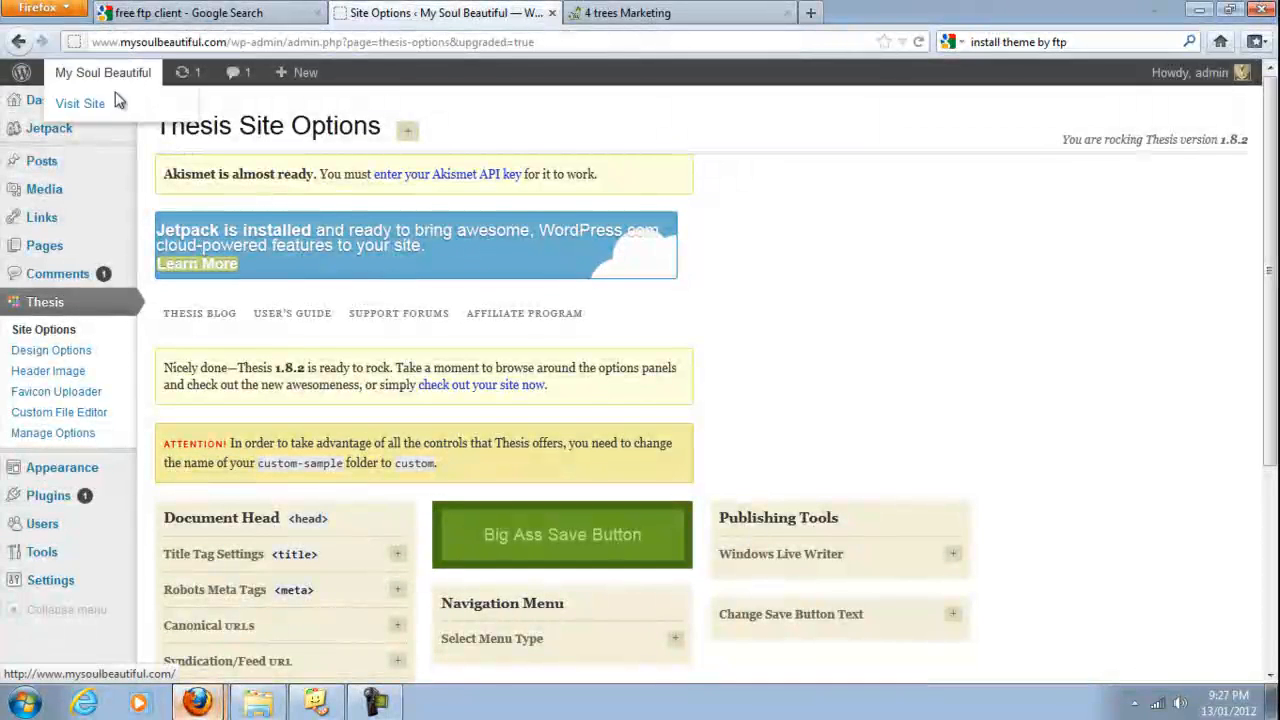
left_click(110, 104)
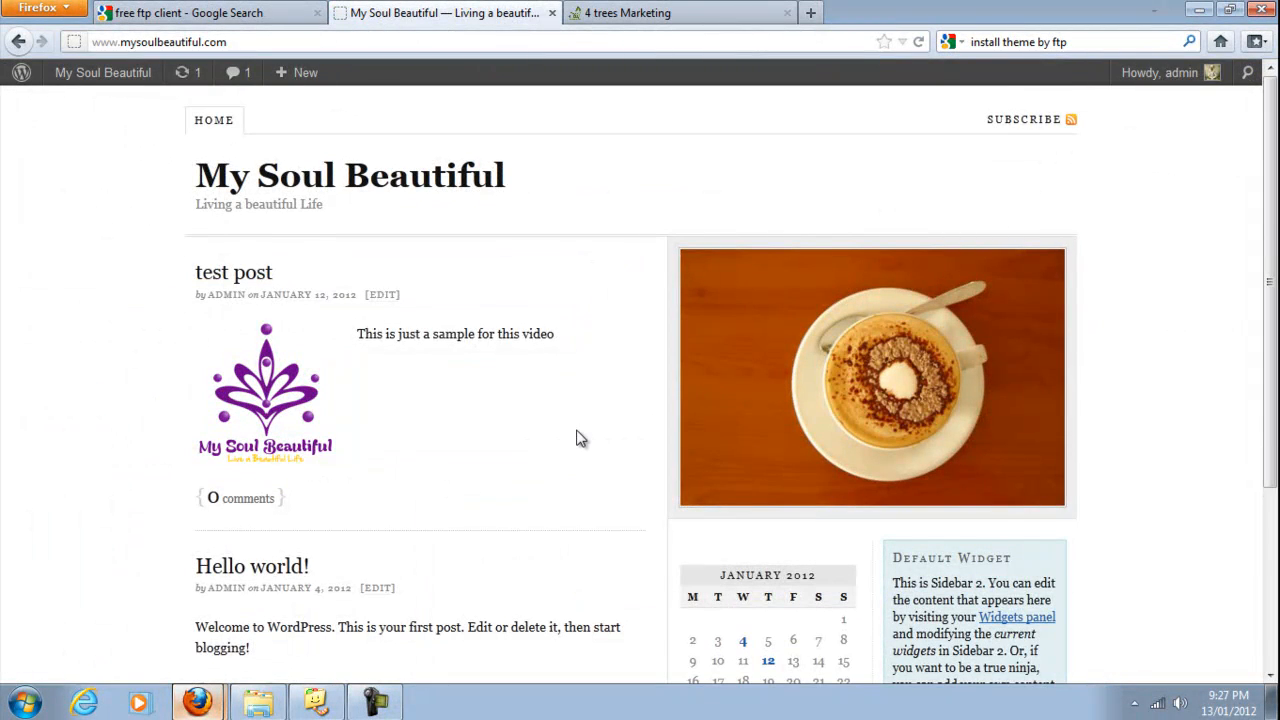
scroll(578, 434, "down", 5)
scroll(580, 434, "up", 5)
scroll(598, 437, "down", 4)
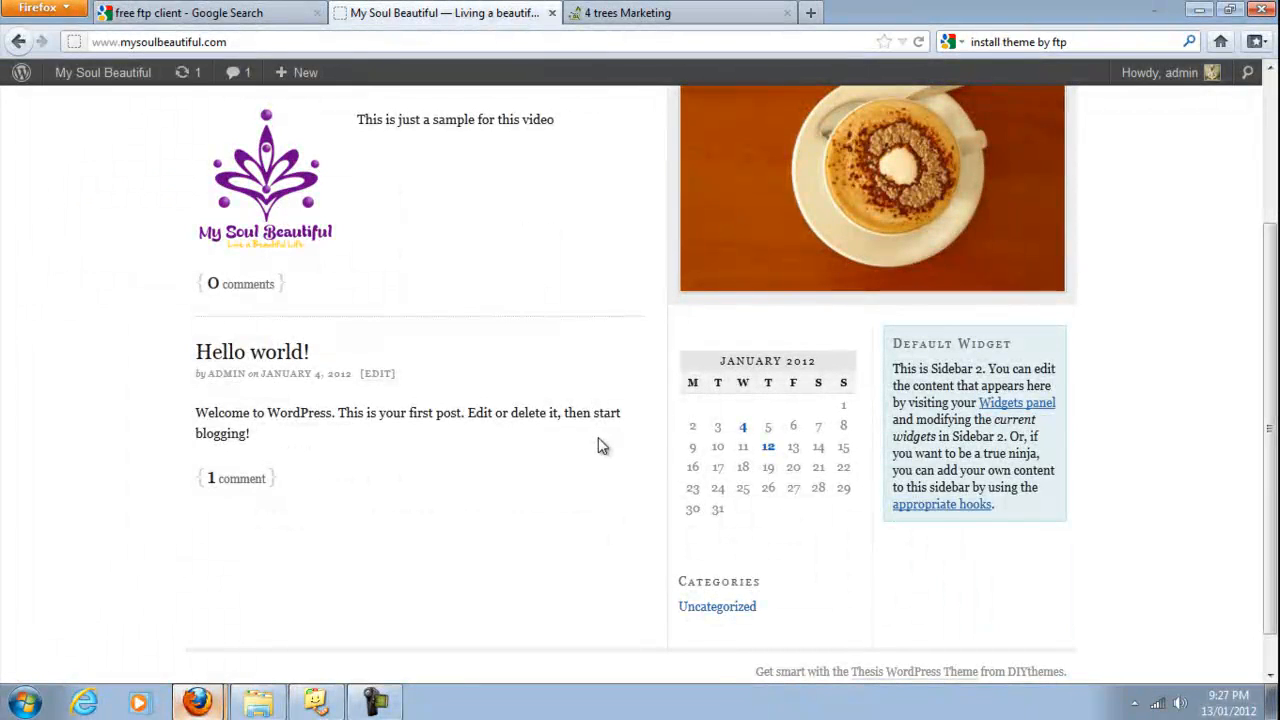
scroll(598, 438, "up", 4)
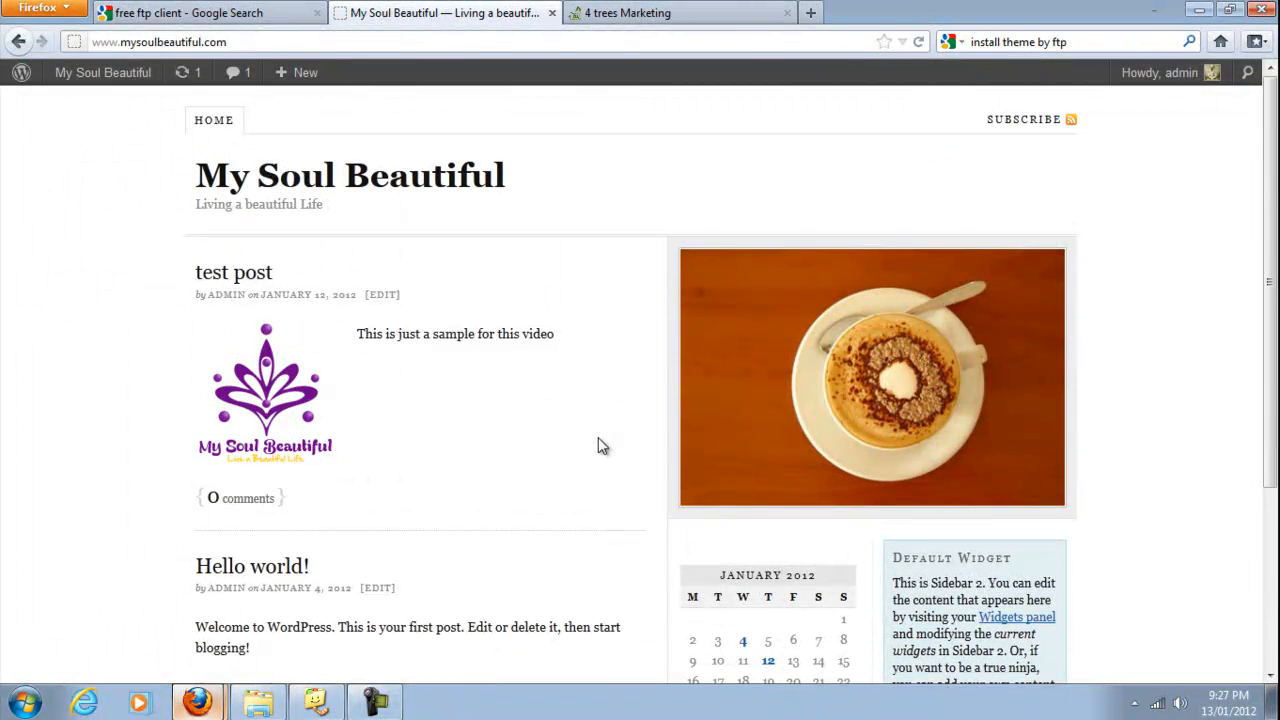